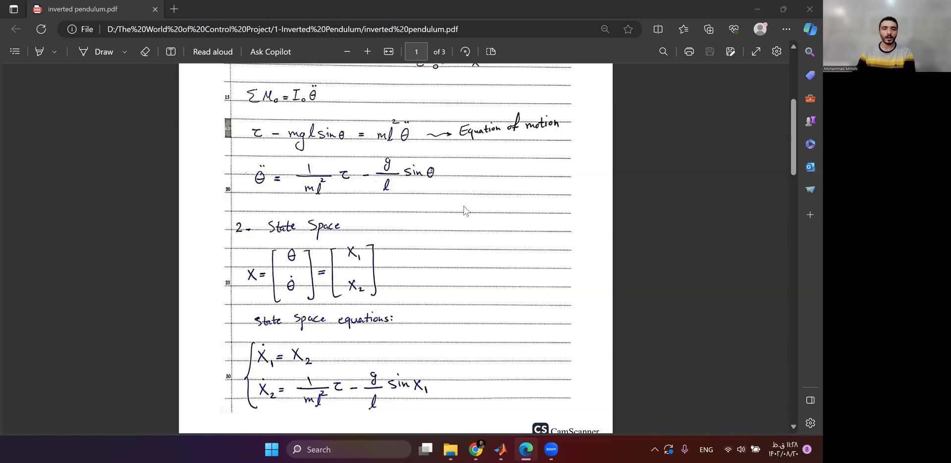
- Review the state space equations and the PID control law with its error definitions in the pendulum notes
scroll(464, 208, "down", 2)
scroll(464, 210, "down", 1)
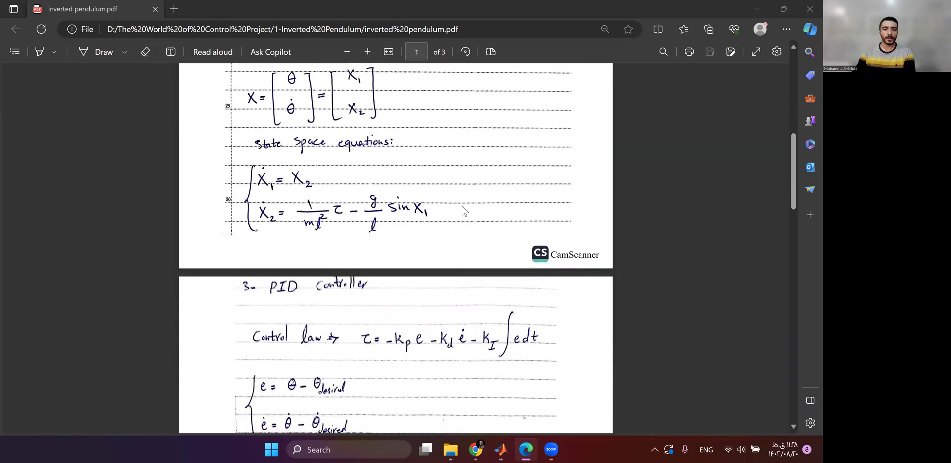
scroll(462, 210, "down", 1)
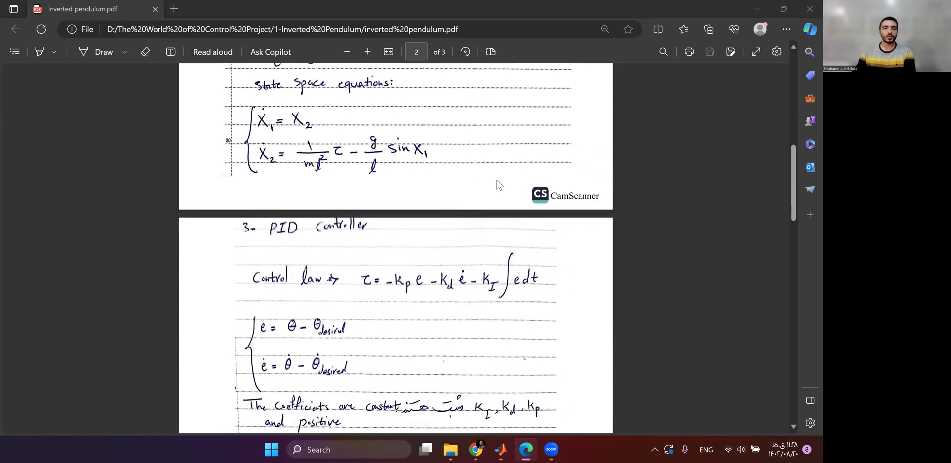
scroll(498, 185, "down", 1)
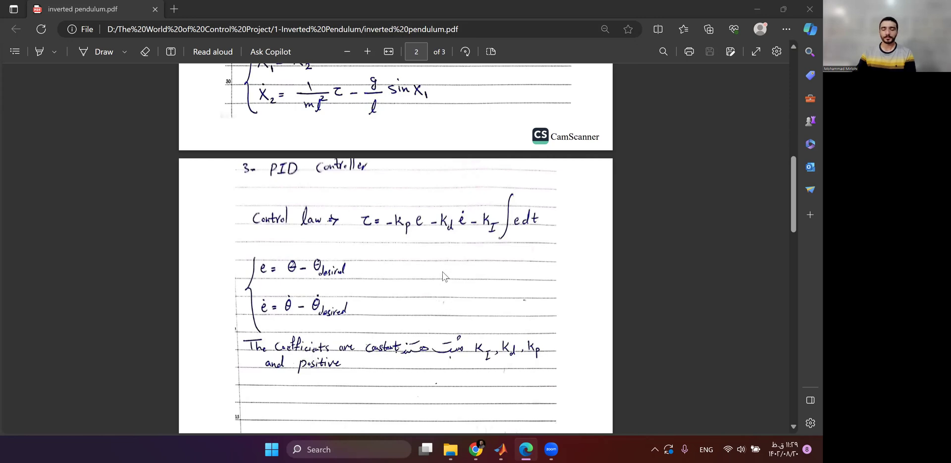
- Switch to the Simulink pendulum model and delete the constant 5 block with its line into the tau input
mouse_move(500, 448)
left_click(510, 431)
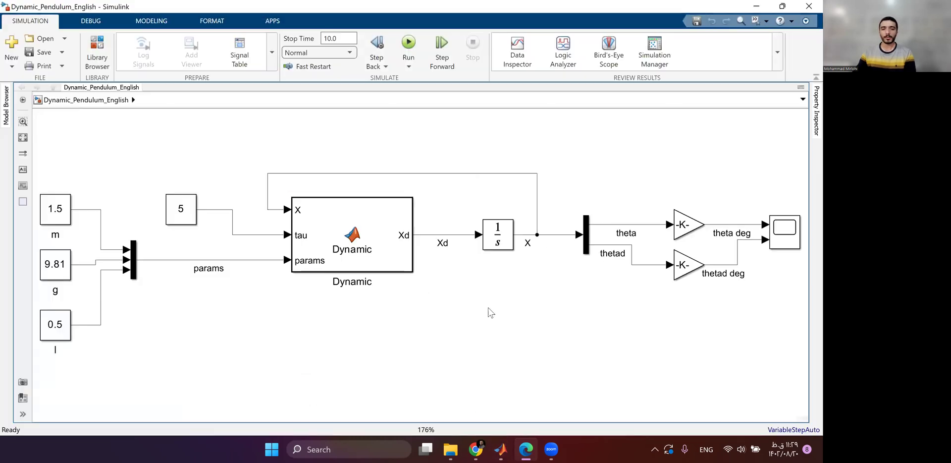
left_click(295, 123)
scroll(323, 124, "down", 3)
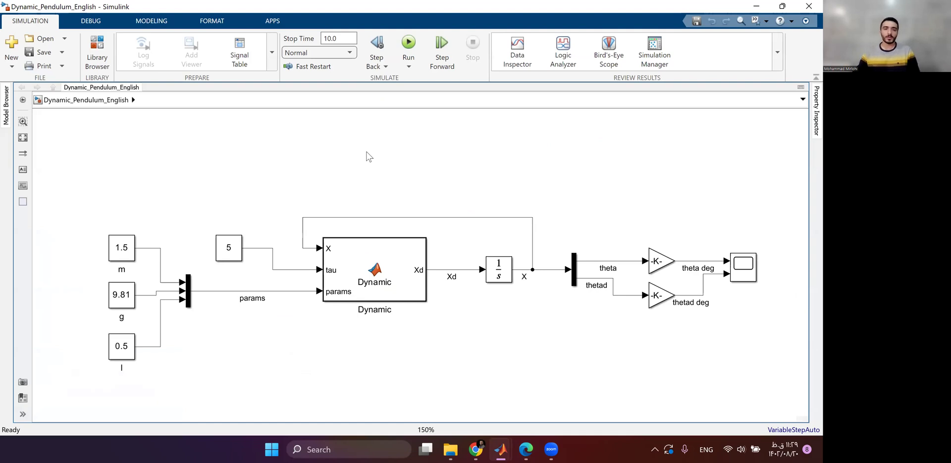
left_click_drag(191, 216, 237, 247)
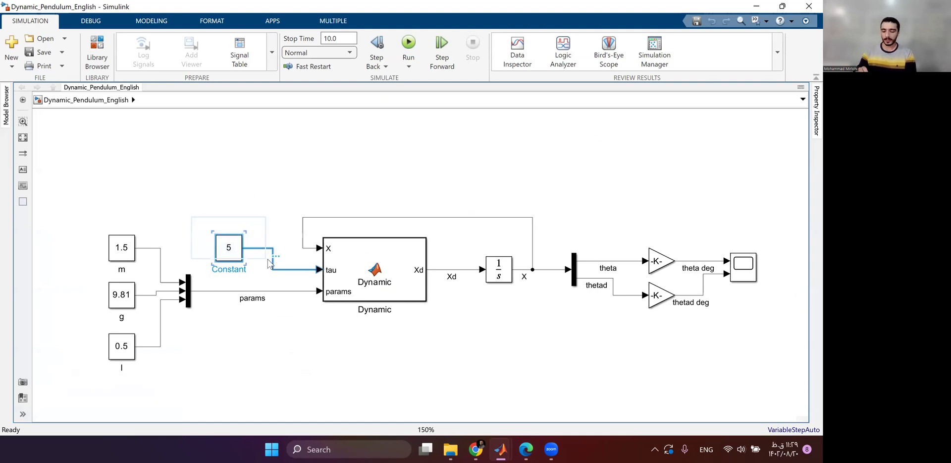
key("Delete")
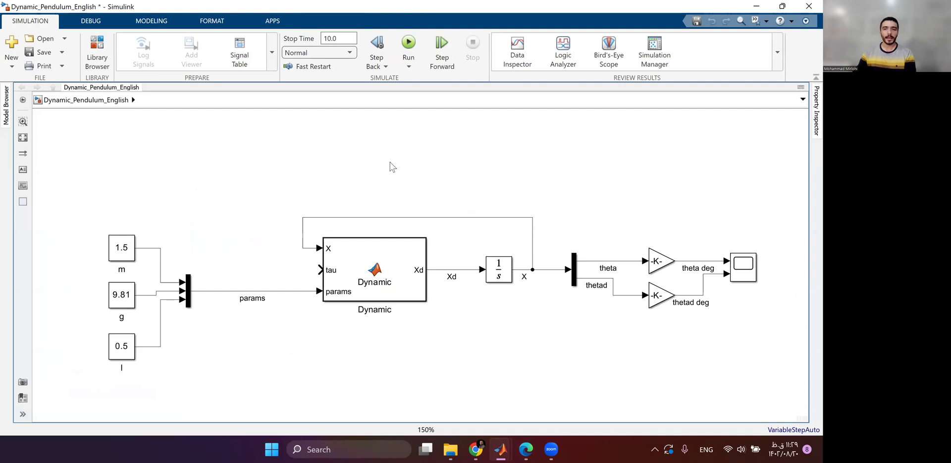
- Add a PID Controller block and place it in the empty area above the Dynamic block's inputs
double_click(203, 187)
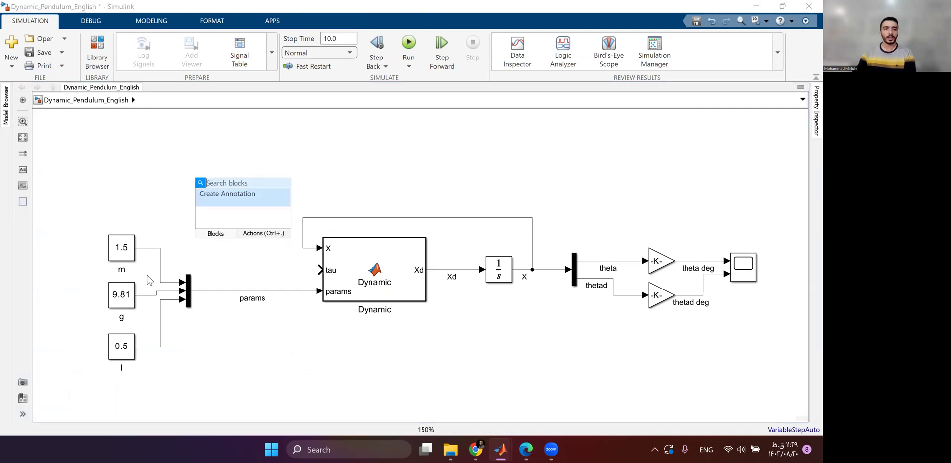
left_click(168, 184)
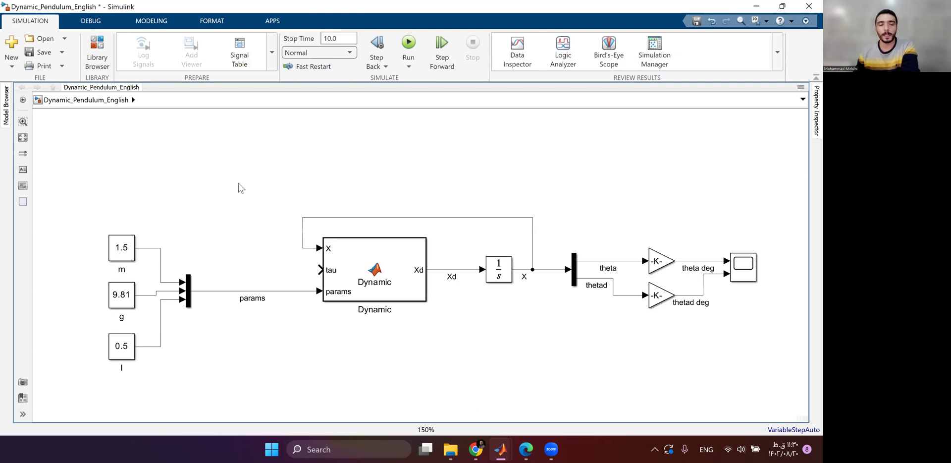
double_click(215, 198)
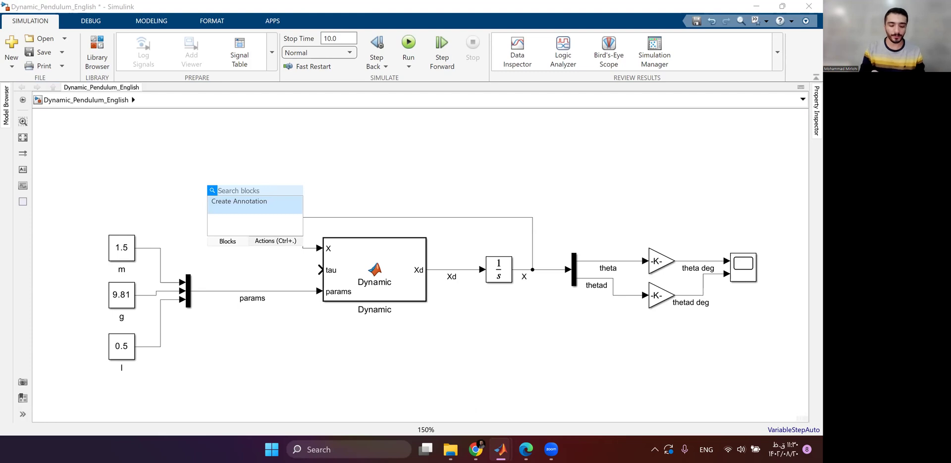
type("pid")
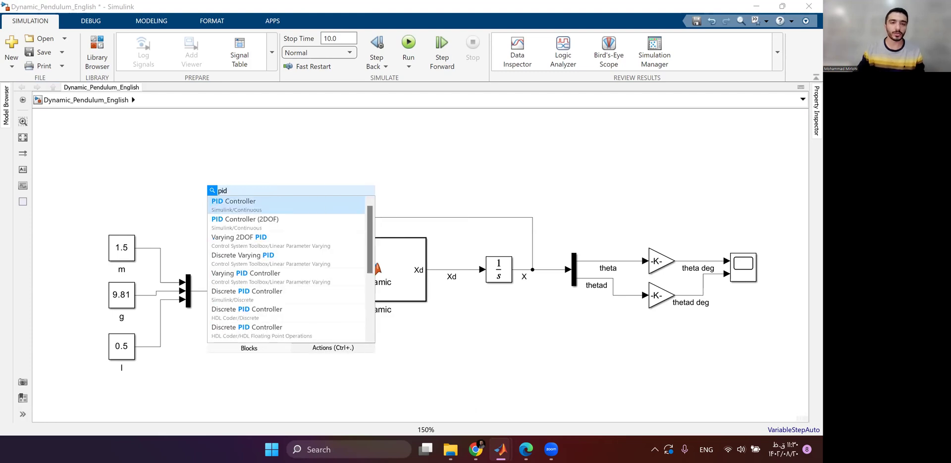
left_click(238, 201)
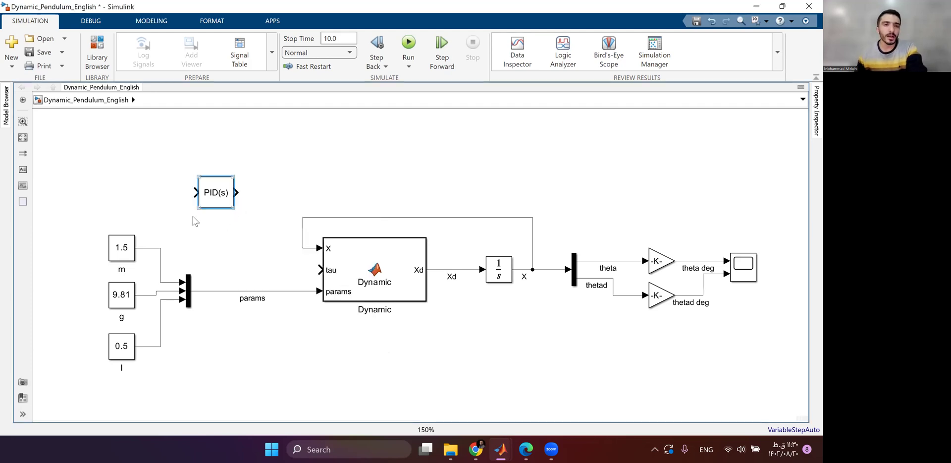
left_click_drag(208, 199, 247, 174)
- Add a Constant block ahead of the PID Controller and name it "theta desired"
double_click(103, 167)
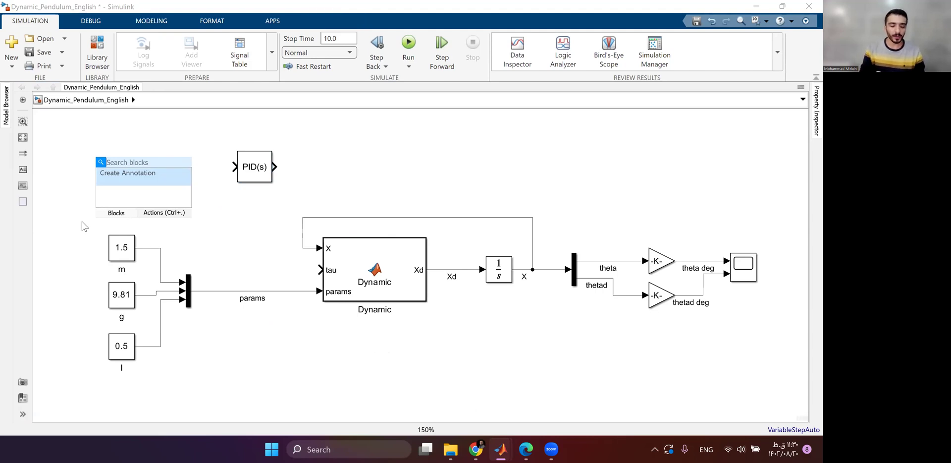
type("cons")
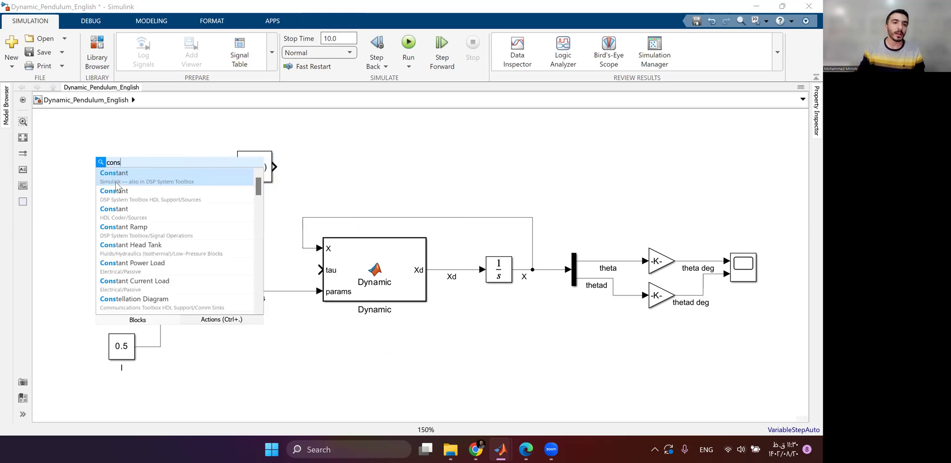
left_click(124, 177)
left_click_drag(122, 175, 125, 176)
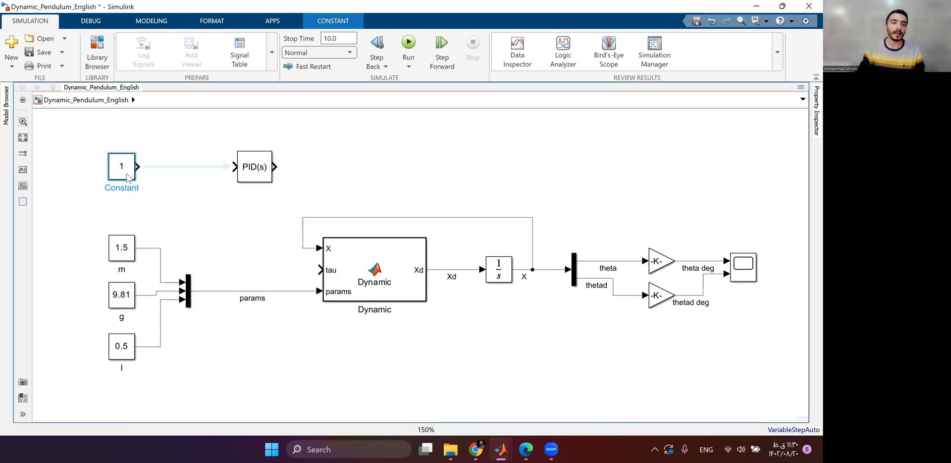
left_click(166, 212)
left_click(127, 189)
double_click(129, 191)
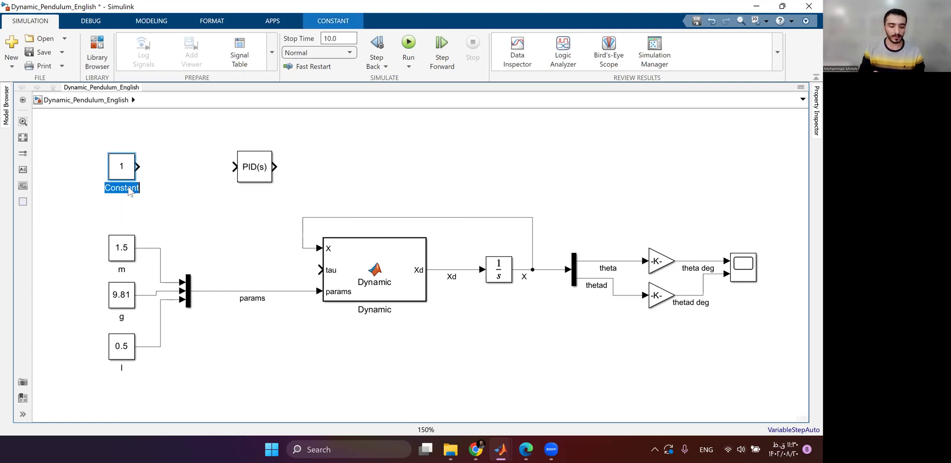
type("theta")
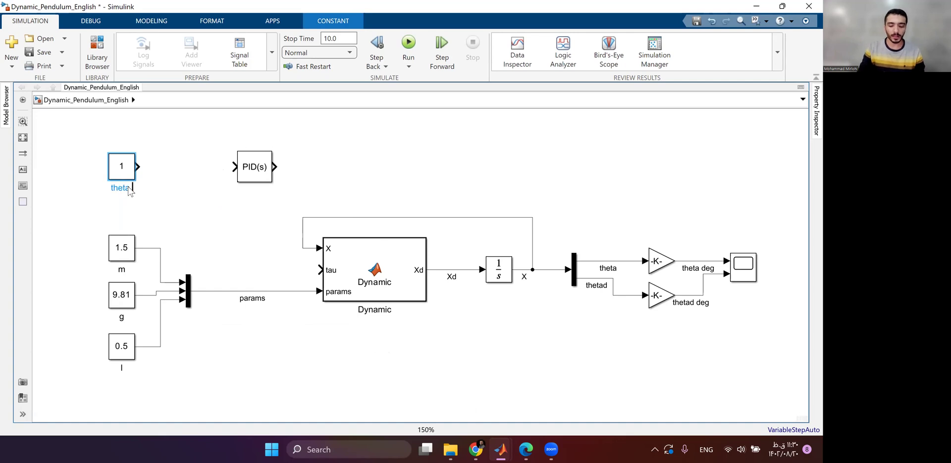
type(" desired")
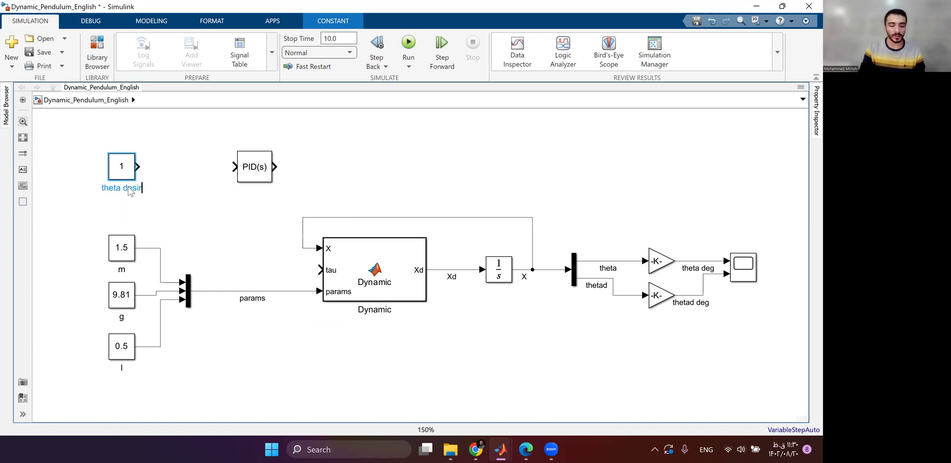
- Set the theta desired constant value to pi/2 and shift the block slightly farther from the PID Controller
left_click(120, 169)
double_click(120, 169)
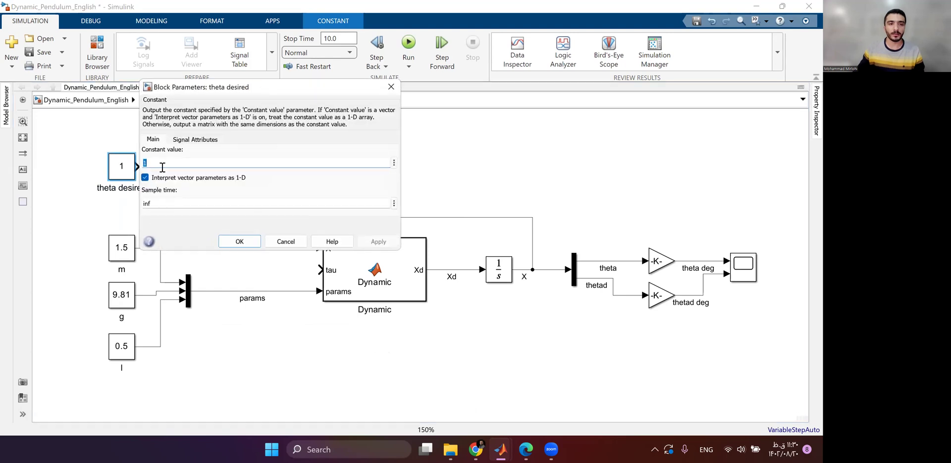
type("pi/")
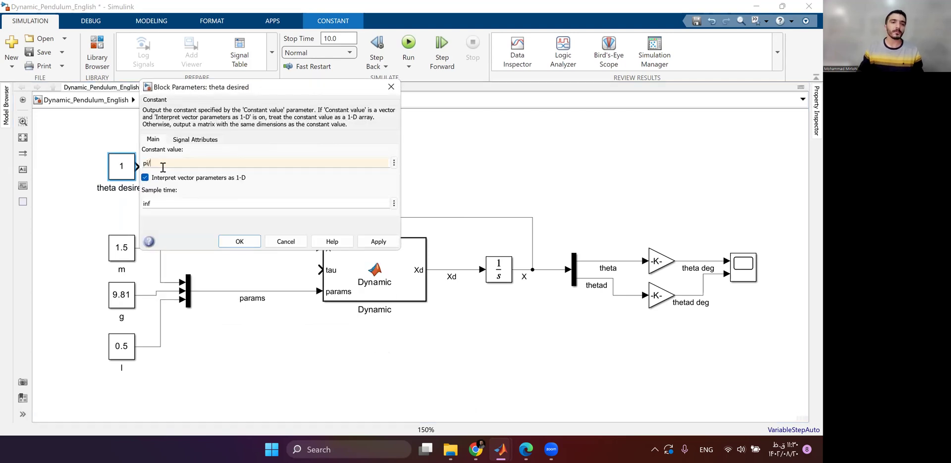
type("2")
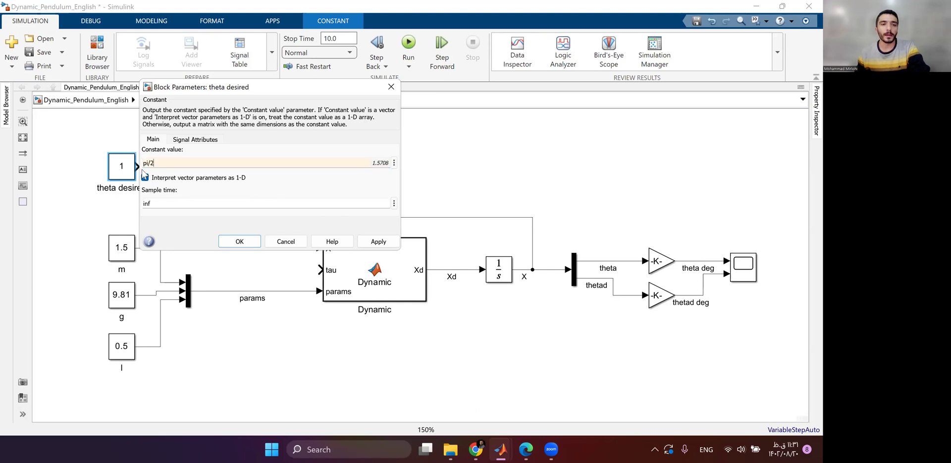
left_click(386, 242)
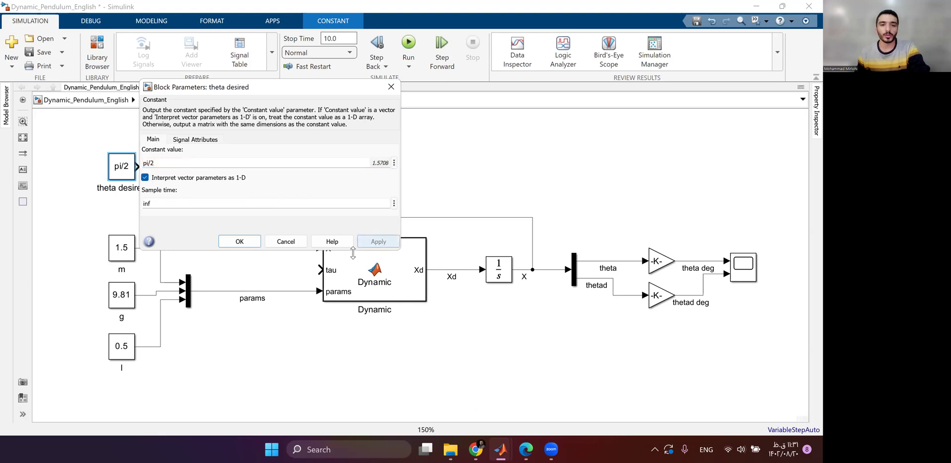
left_click(239, 241)
left_click_drag(121, 169, 108, 168)
- Add a Sum block between the theta desired constant and the PID Controller
double_click(188, 191)
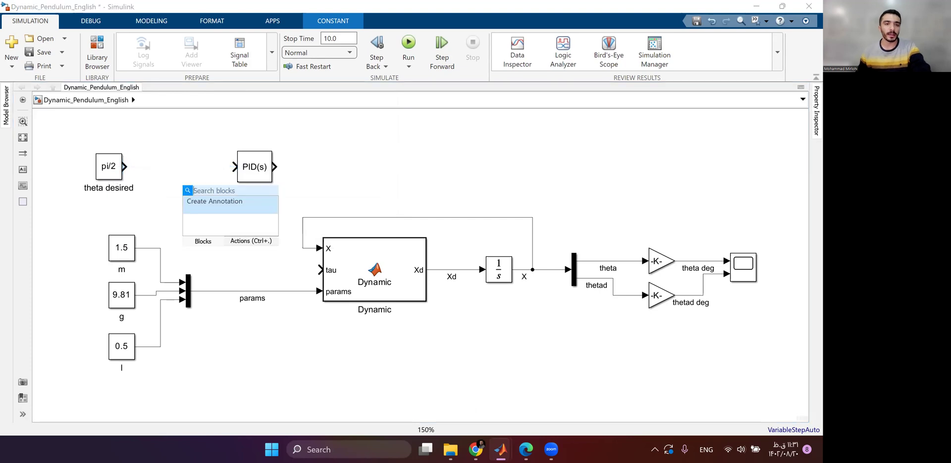
type("si")
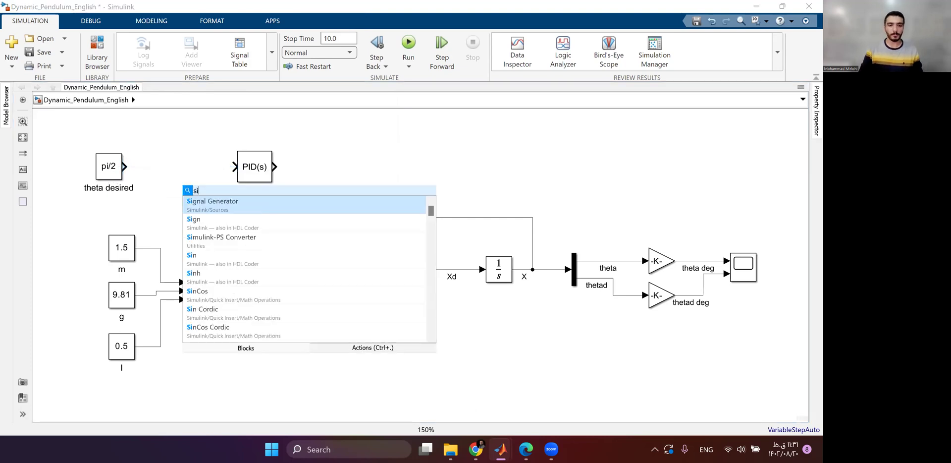
key("BackSpace")
type("um")
key("Return")
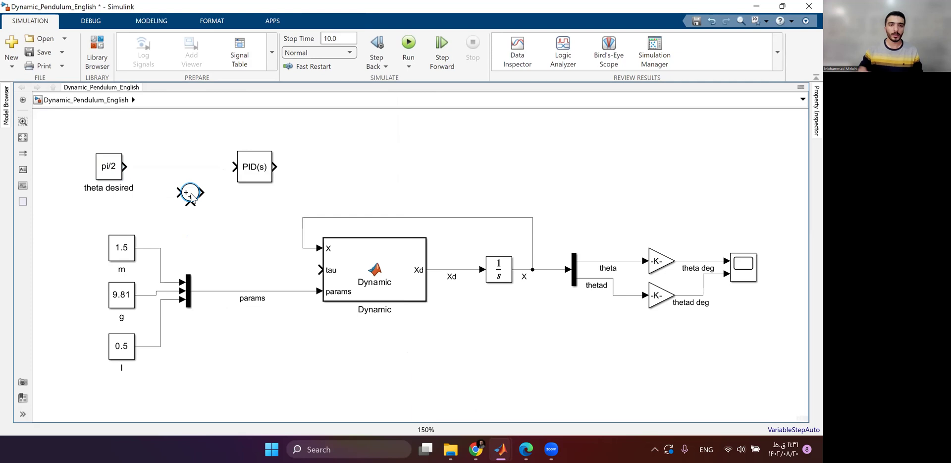
- Set the Sum block's icon shape to rectangular and its list of signs to +-
left_click(277, 169)
left_click(280, 179)
double_click(241, 194)
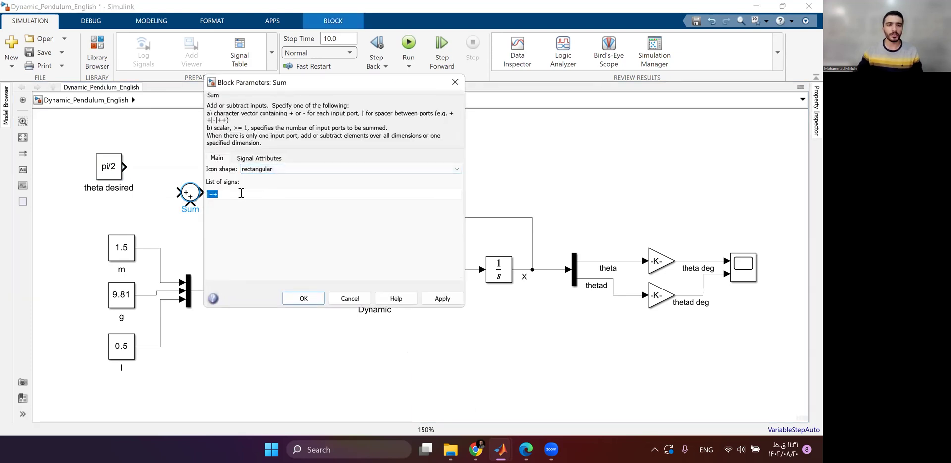
type("+-")
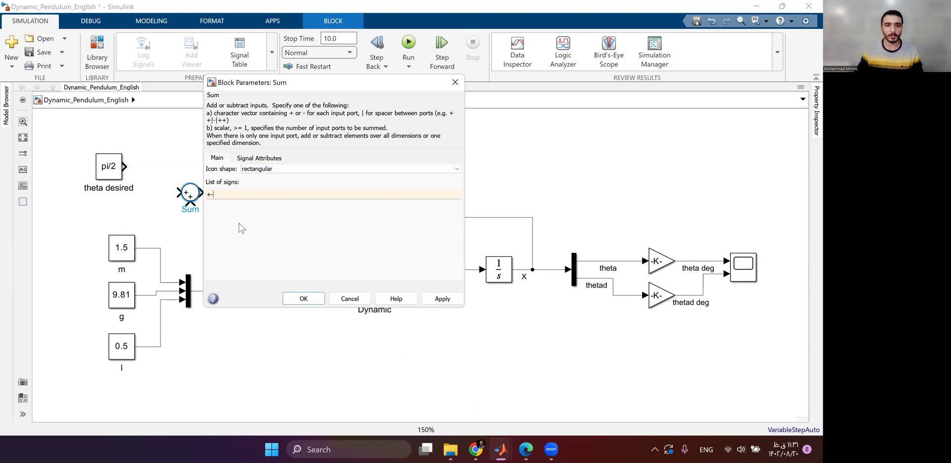
left_click(441, 298)
left_click(303, 298)
- Align the Sum block with the PID Controller, wiring theta desired to its minus input and the theta signal to its plus input
left_click_drag(190, 192, 189, 176)
left_click_drag(125, 166, 174, 162)
left_click_drag(106, 172, 87, 174)
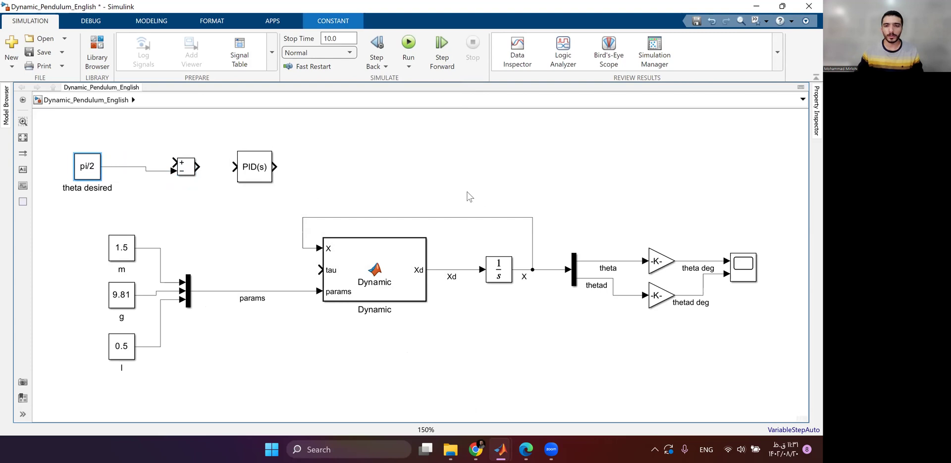
mouse_move(173, 171)
left_mouse_down()
mouse_move(187, 144)
mouse_move(514, 136)
mouse_move(562, 180)
mouse_move(605, 260)
left_mouse_up()
left_click_drag(545, 201, 529, 139)
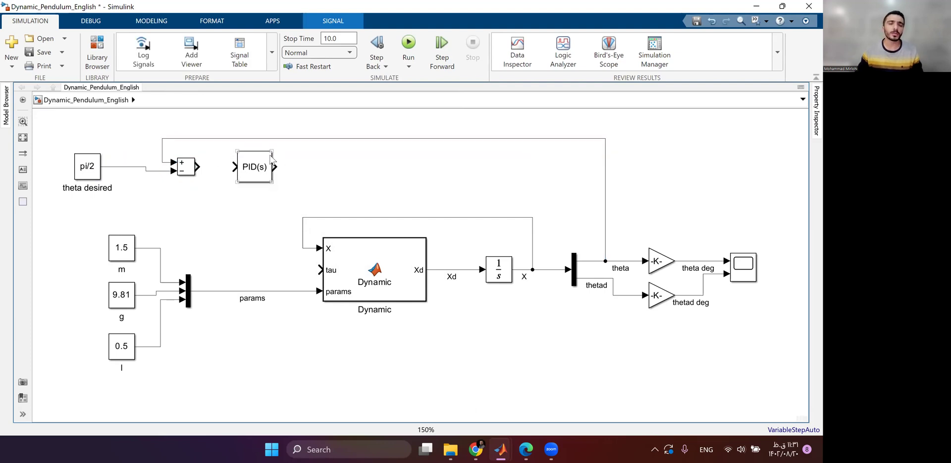
- Wire the Sum output through the PID Controller to the Dynamic block's tau input, labelling the signals "e" and "tau"
mouse_move(198, 166)
left_mouse_down()
mouse_move(294, 174)
mouse_move(285, 214)
mouse_move(321, 270)
left_mouse_up()
type("e")
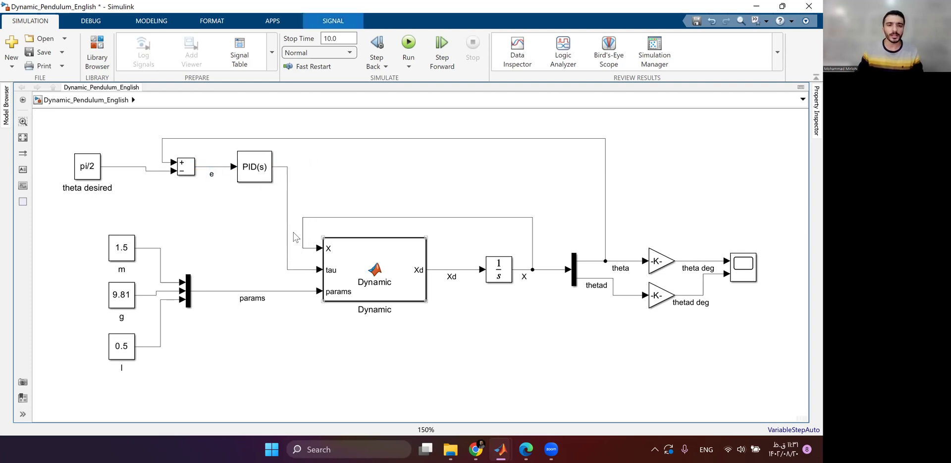
type("tau")
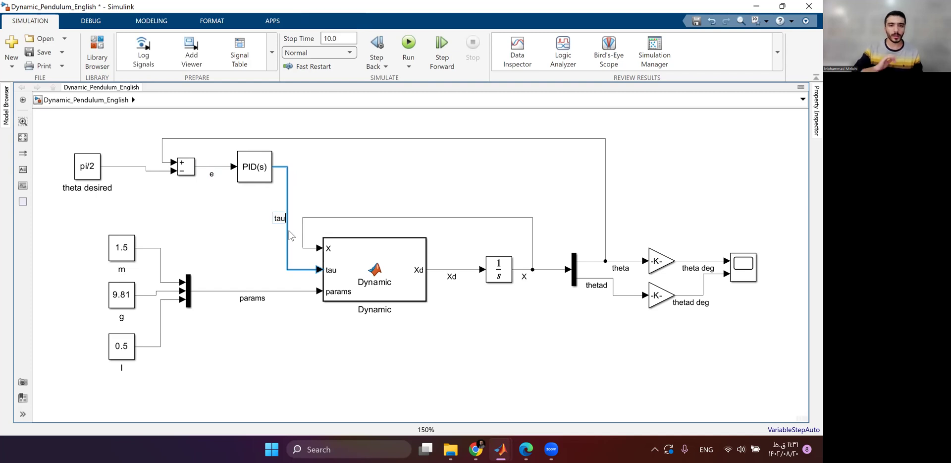
left_click(360, 171)
- Add a Mux block and place it above the theta gain block near the scope
scroll(520, 191, "down", 2)
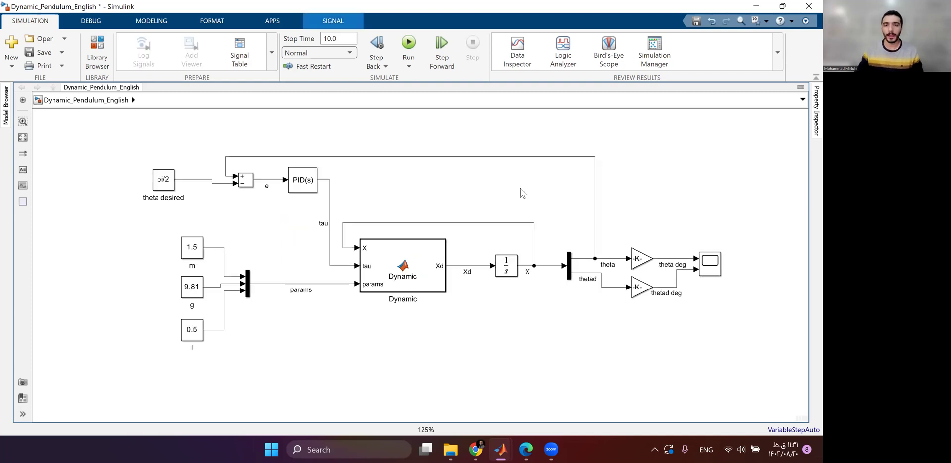
double_click(545, 246)
type("mux")
left_click(548, 262)
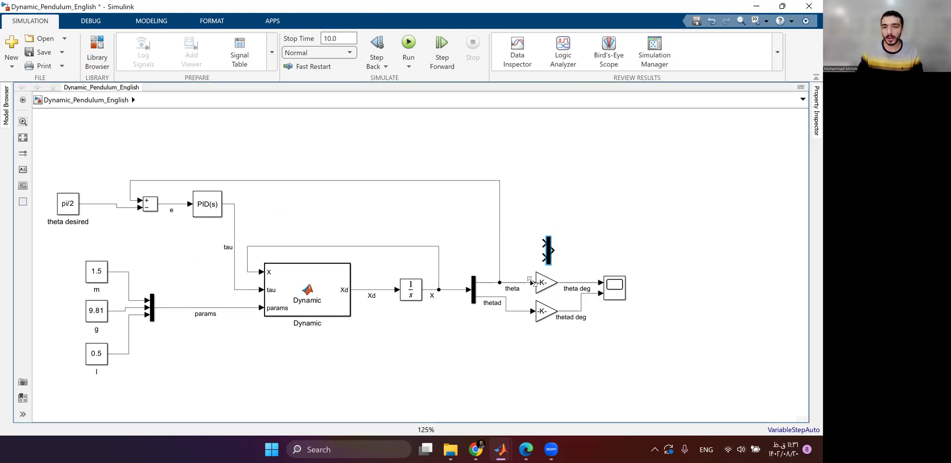
left_click_drag(551, 250, 558, 240)
- Delete the theta deg line between the gain and the scope, and move the scope farther away to make room
left_click(582, 287)
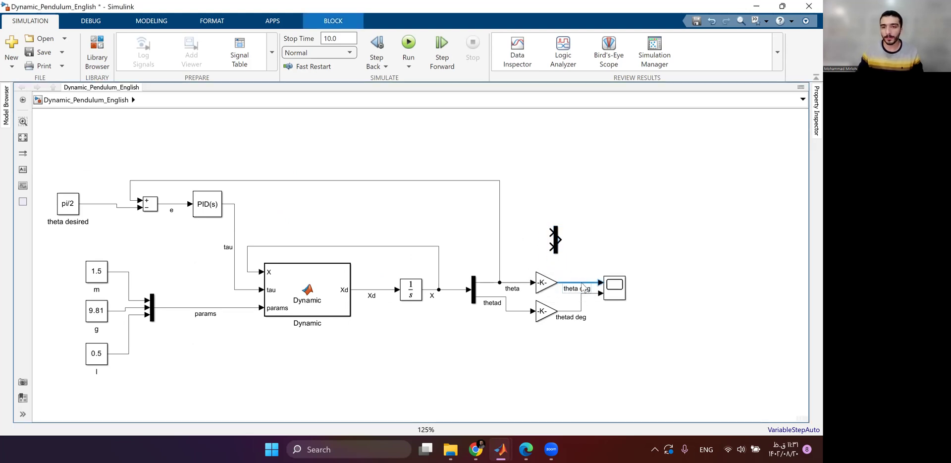
key("Delete")
left_click_drag(615, 285, 628, 285)
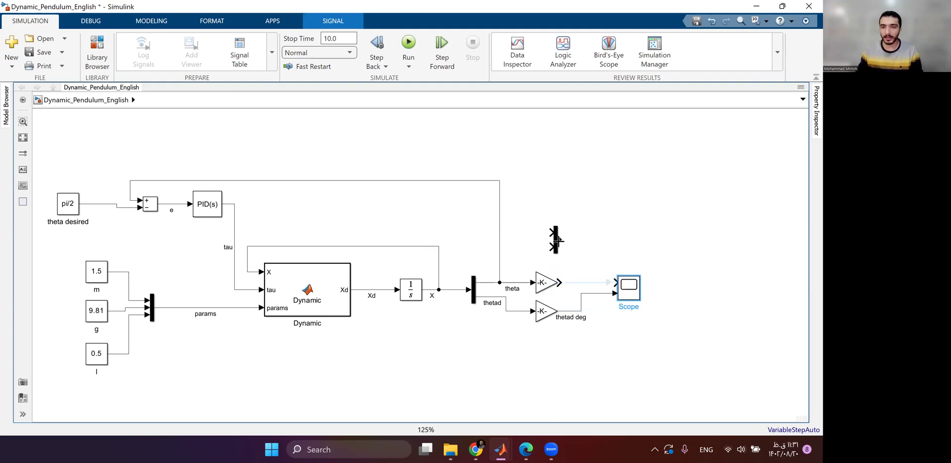
- Move the Mux in front of the scope, feeding its inputs from the theta gain and a copy of that gain
left_click_drag(557, 238, 590, 275)
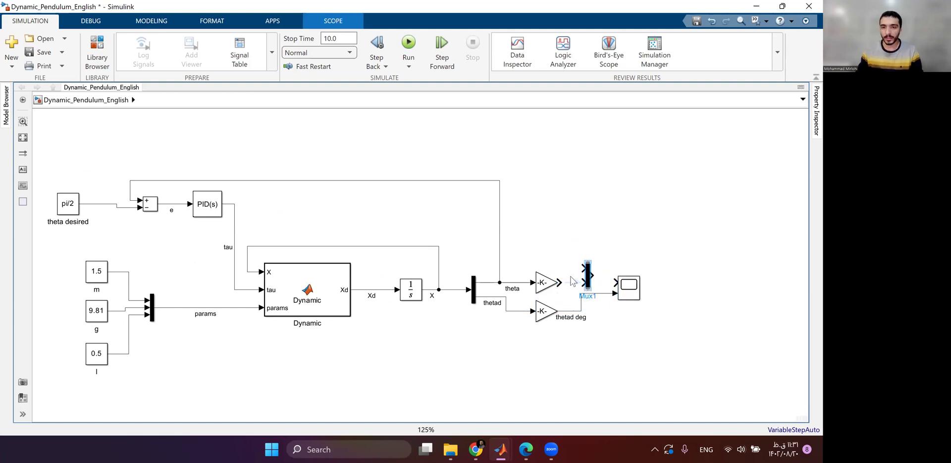
left_click_drag(545, 282, 587, 267)
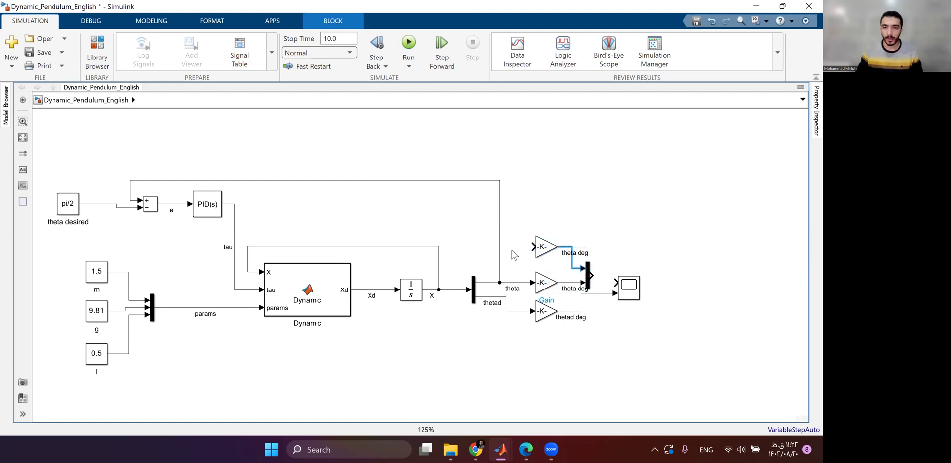
- Branch the theta desired signal into the copied gain and connect the Mux output to the scope's upper input
scroll(495, 247, "down", 1)
left_click_drag(360, 209, 396, 216)
left_click_drag(566, 253, 234, 222)
mouse_move(614, 278)
left_mouse_down()
mouse_move(655, 292)
mouse_move(620, 283)
left_mouse_up()
left_click(614, 279)
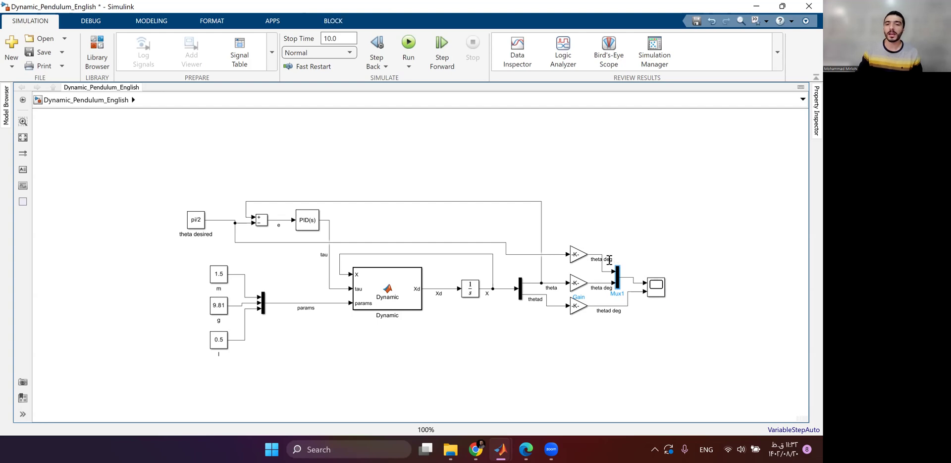
- Rename the copied gain's output signal as "theta deg desired" and fit the whole model in view
scroll(611, 271, "up", 1)
scroll(611, 271, "up", 3)
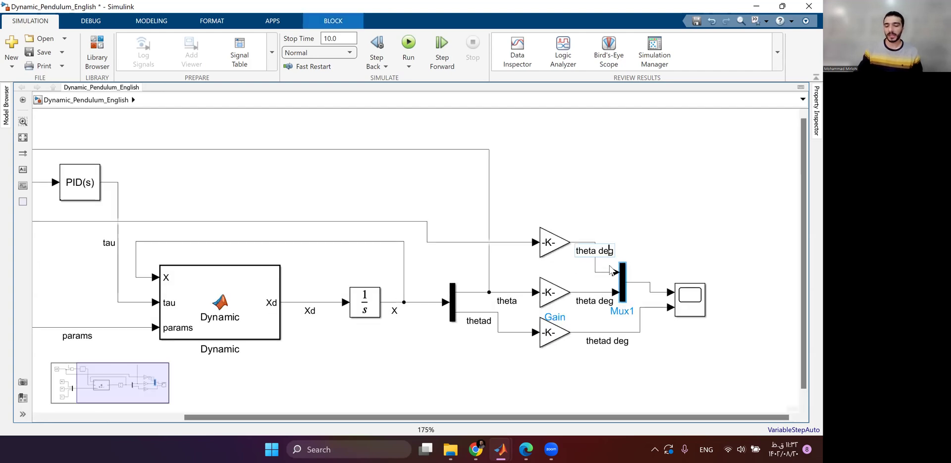
type("desired")
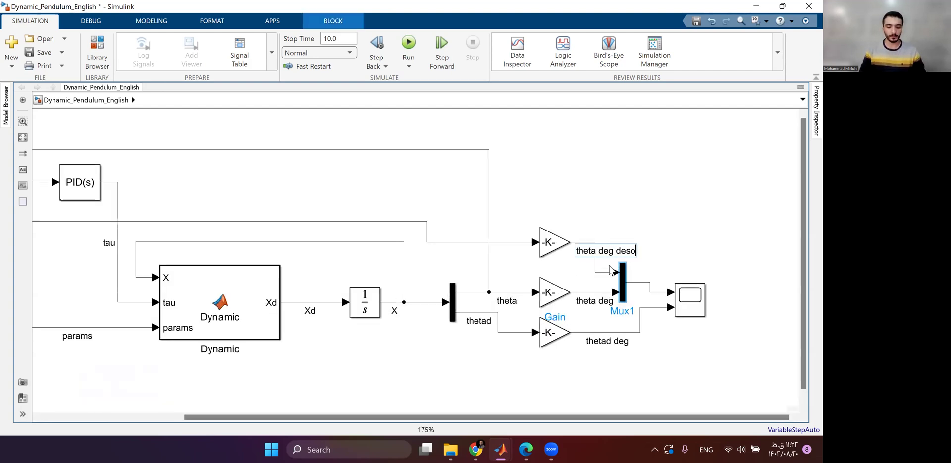
left_click(395, 178)
left_click(23, 137)
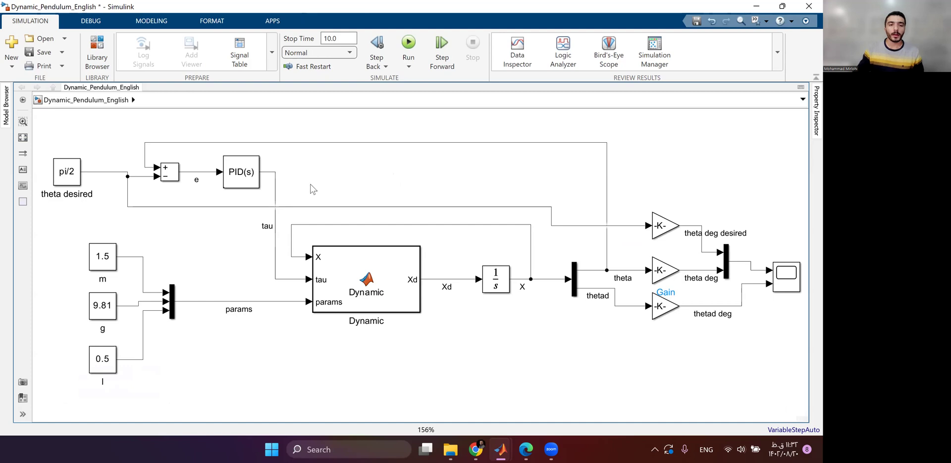
- Open the PID Controller block's parameters and launch the Transfer Function Based (PID Tuner App) tuning
left_click(239, 180)
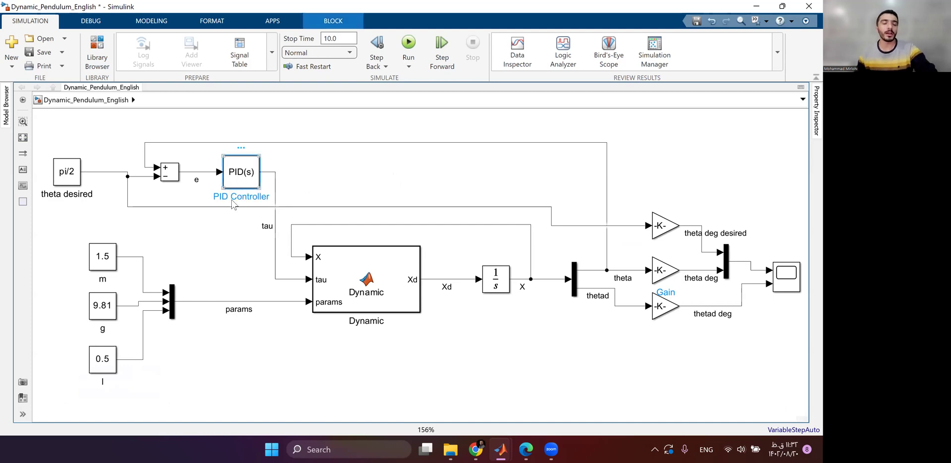
double_click(227, 184)
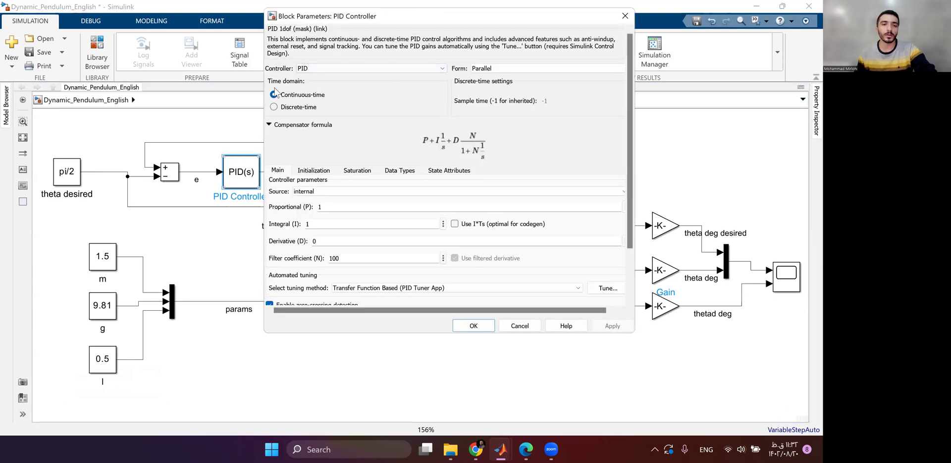
left_click_drag(311, 20, 323, 69)
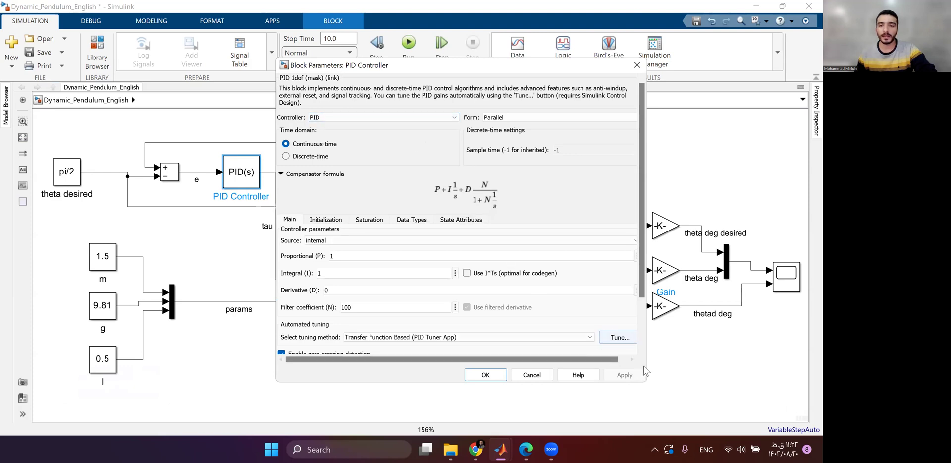
left_click_drag(648, 380, 681, 380)
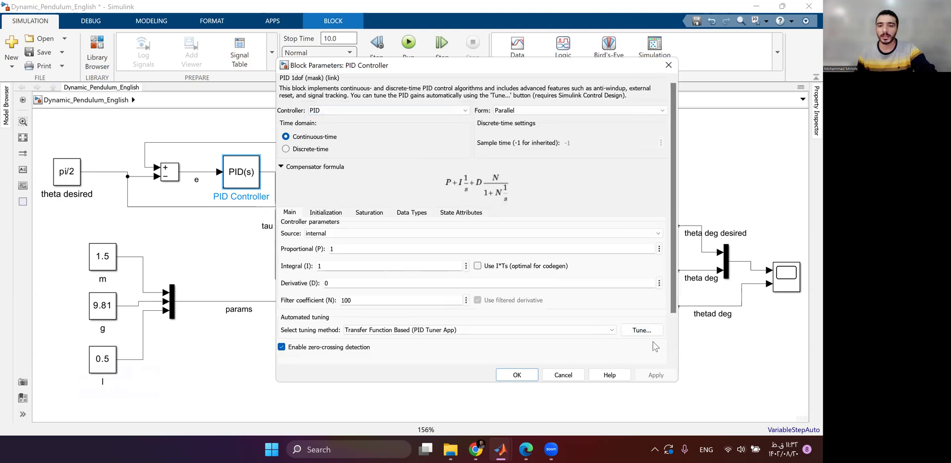
left_click(642, 331)
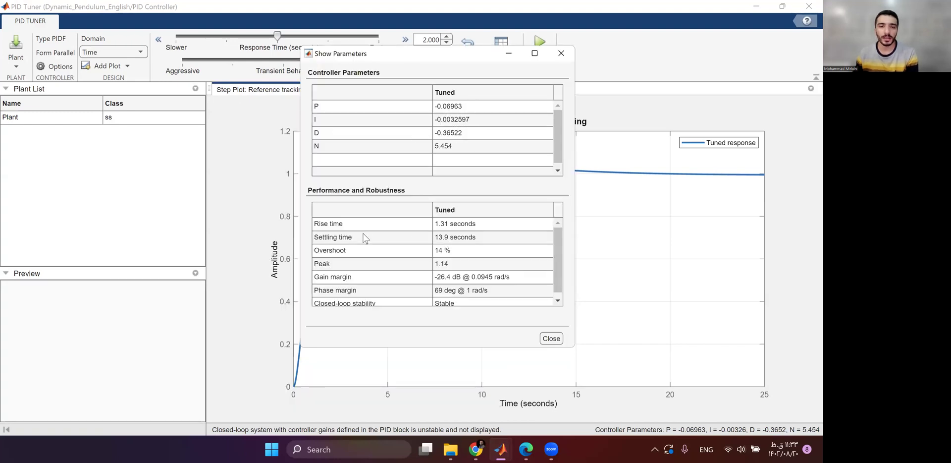
- Examine the tuned controller gains and the performance and robustness figures, including closed-loop stability, and close the parameter list
scroll(364, 237, "down", 1)
scroll(450, 245, "up", 1)
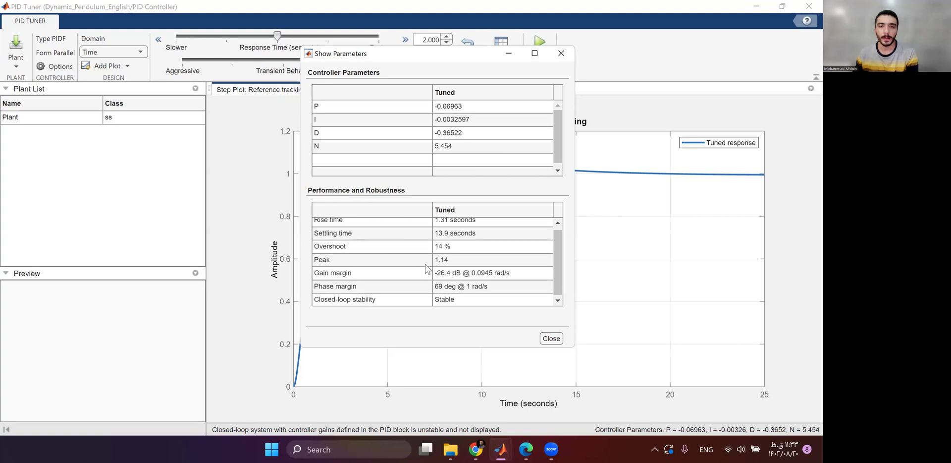
scroll(382, 265, "down", 1)
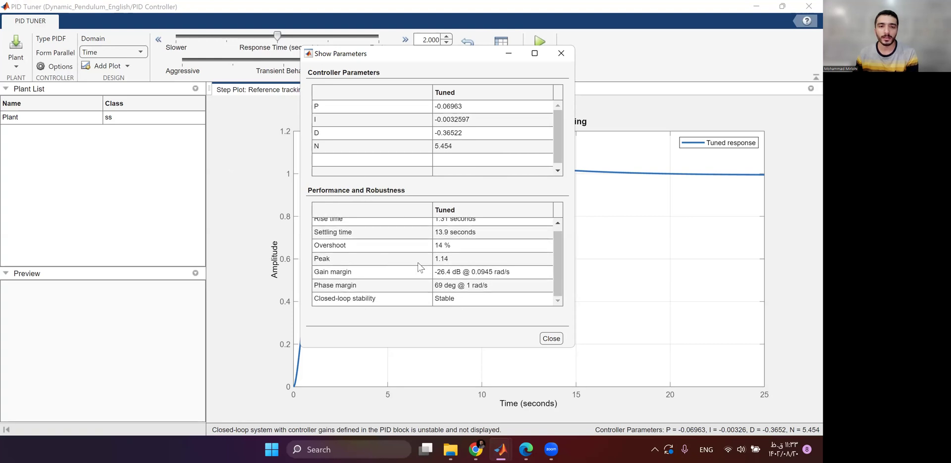
scroll(463, 248, "up", 1)
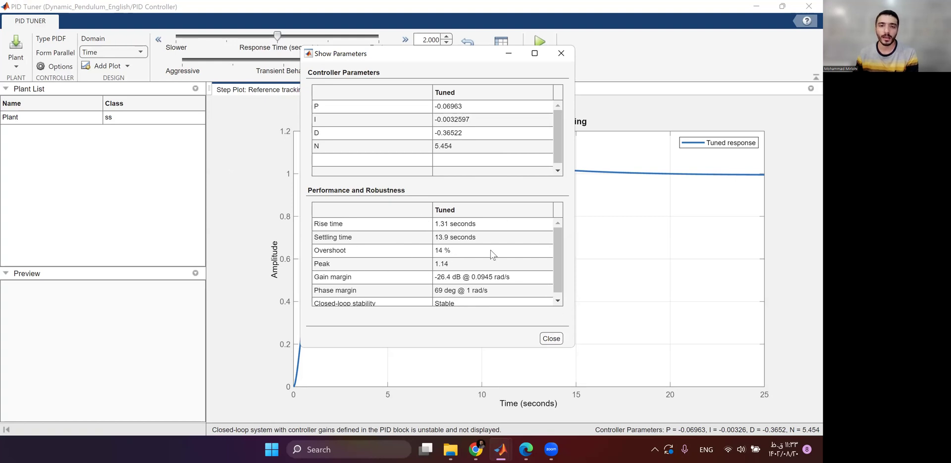
left_click_drag(420, 55, 525, 82)
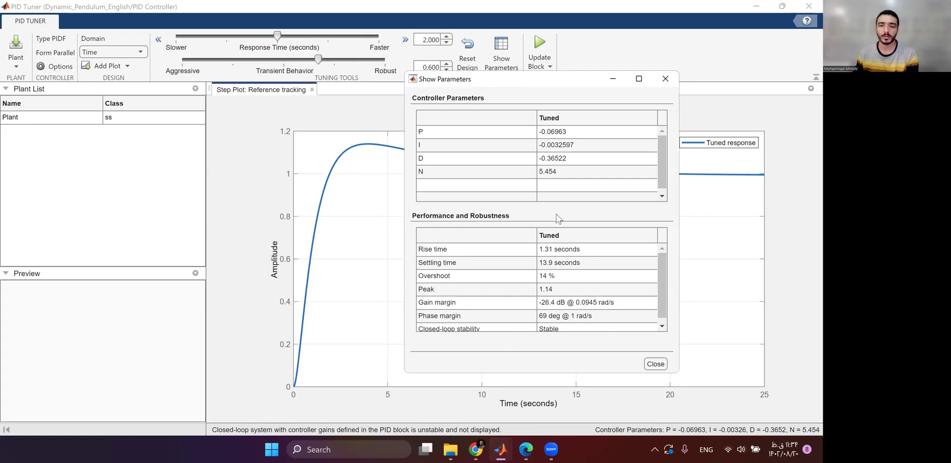
left_click(655, 364)
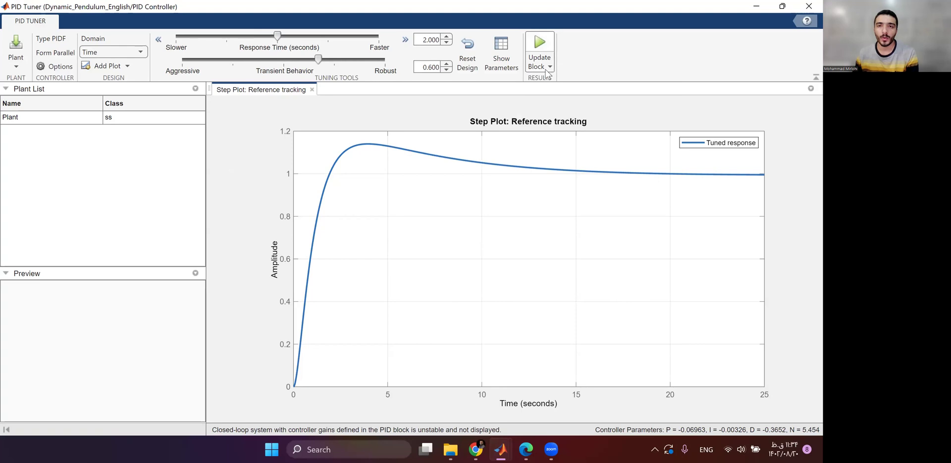
- Update the PID Controller block with the tuned gains, leave the tuner and accept the block parameters
left_click(551, 52)
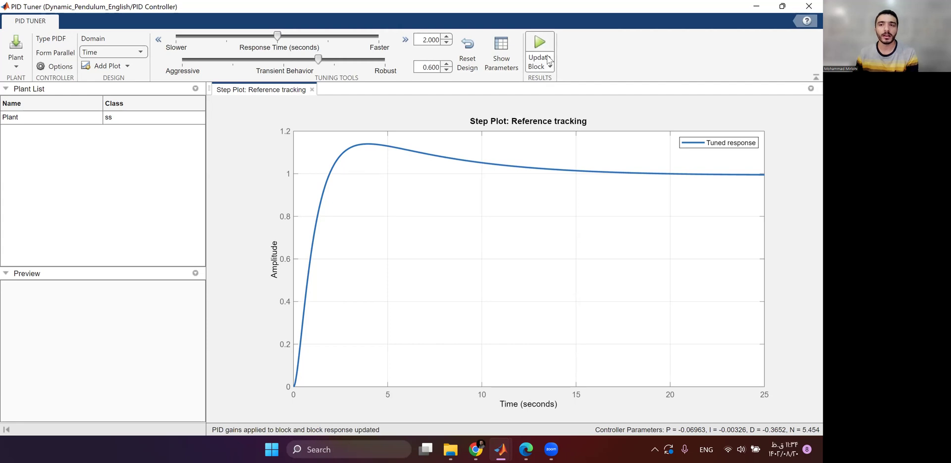
left_click(809, 6)
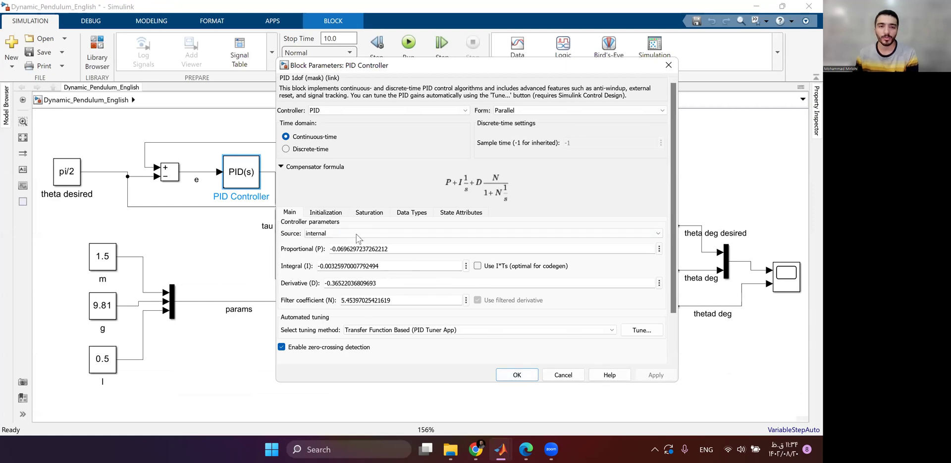
left_click(527, 377)
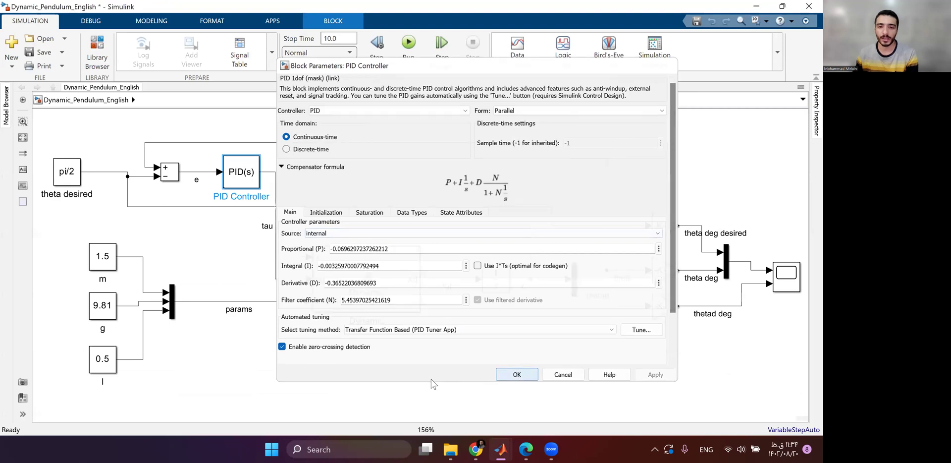
- Run the simulation and examine the theta and thetad response in the scope
left_click(408, 43)
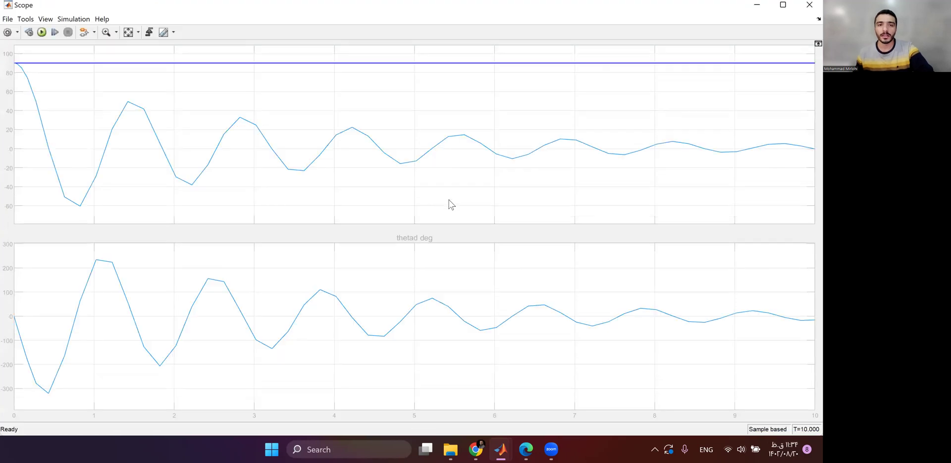
left_click(116, 32)
left_click(116, 32)
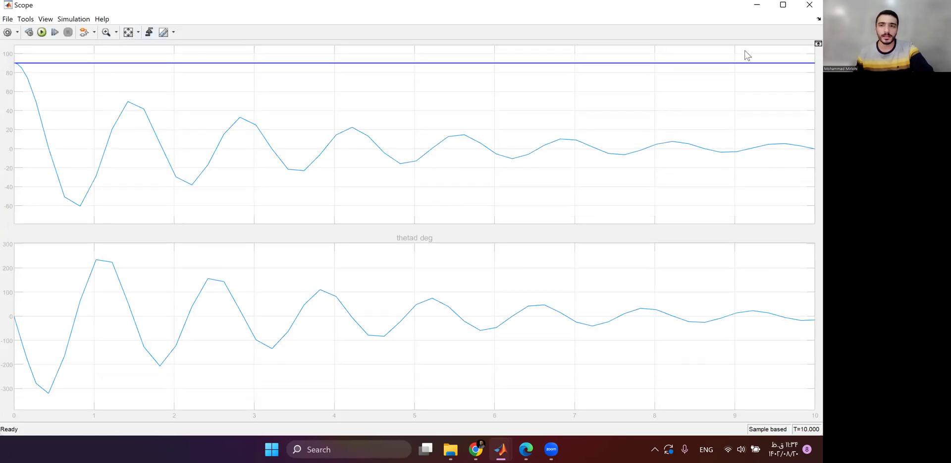
left_click(808, 6)
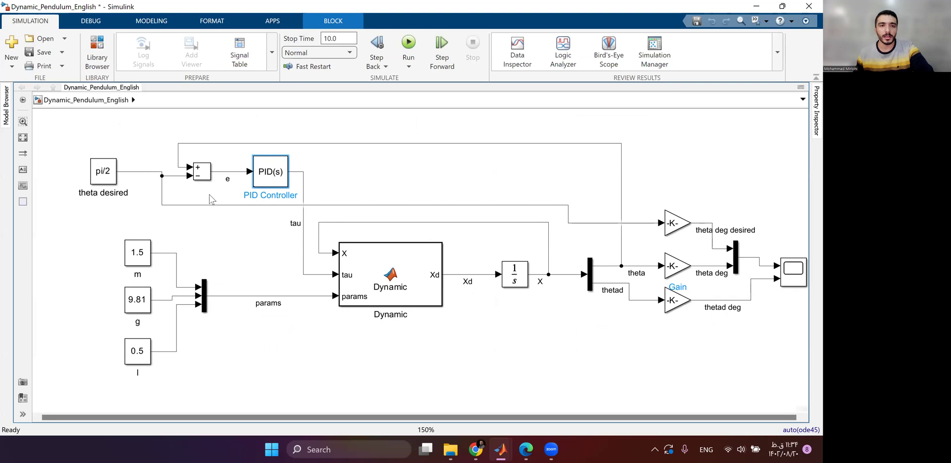
- Set the simulation stop time to 25, rerun the model and check the scope response before returning to the diagram
double_click(342, 36)
type("25")
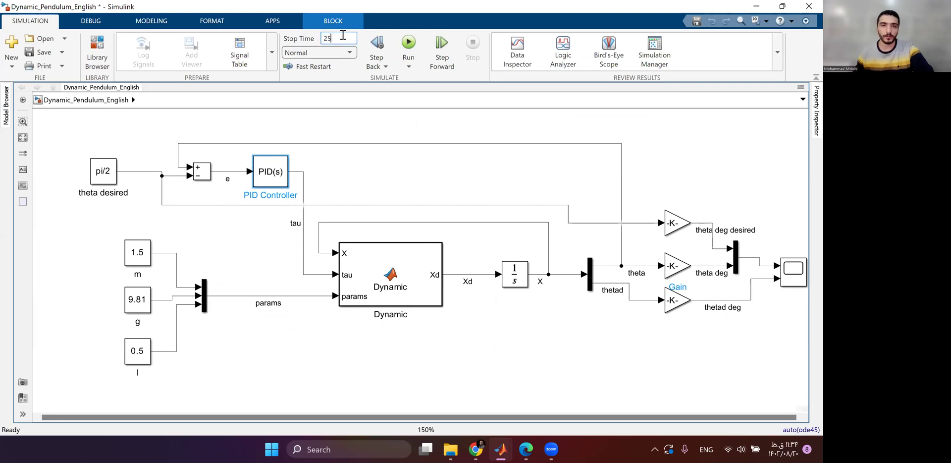
left_click(408, 44)
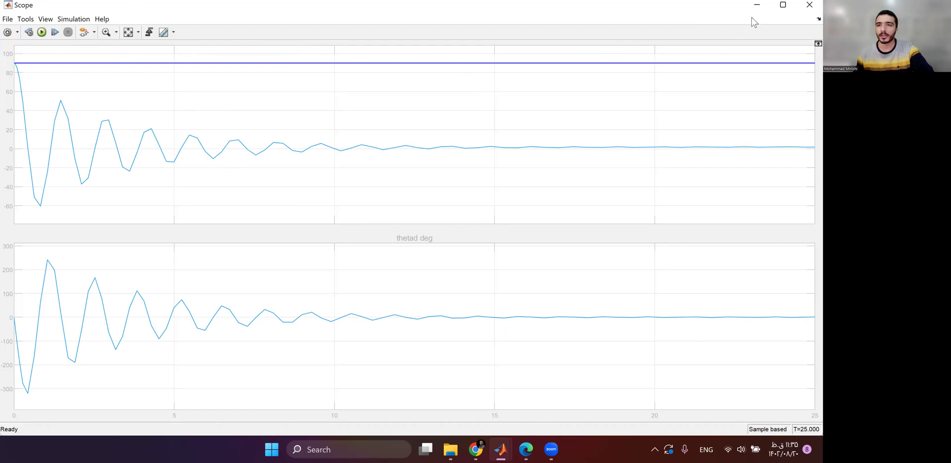
left_click(782, 5)
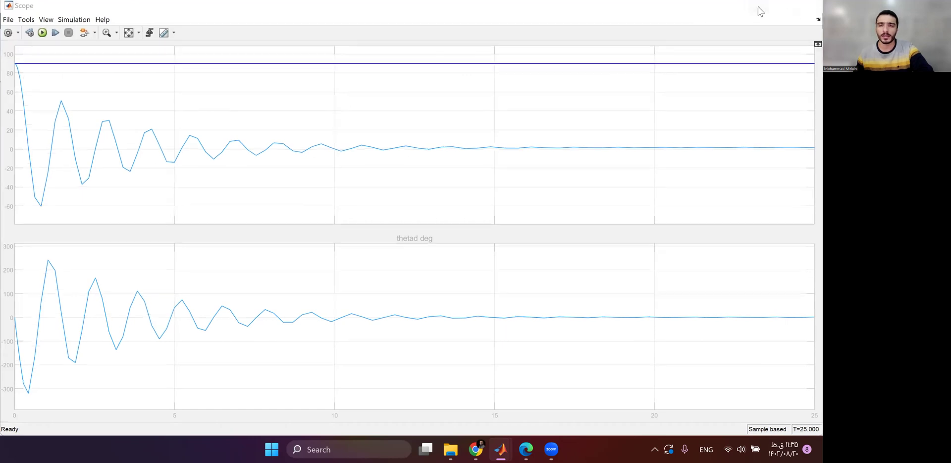
key("alt+Tab")
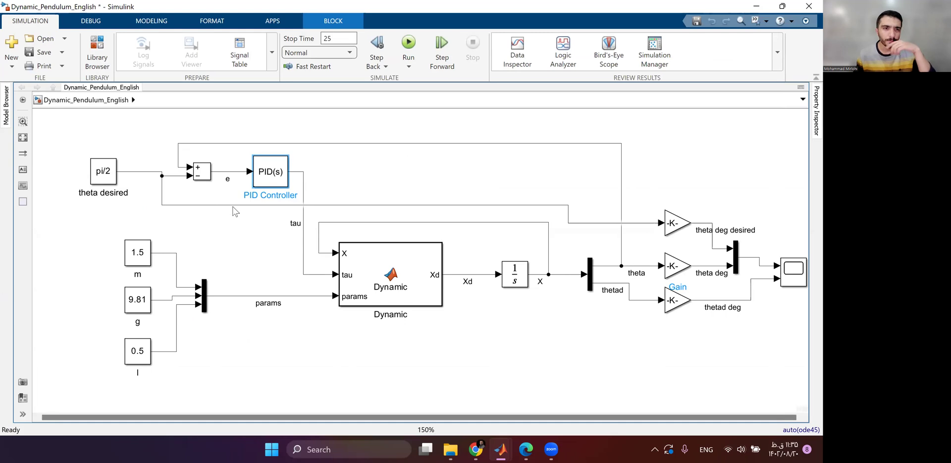
- Set the Integrator block's initial condition to [0;0] and apply it
left_click(99, 182)
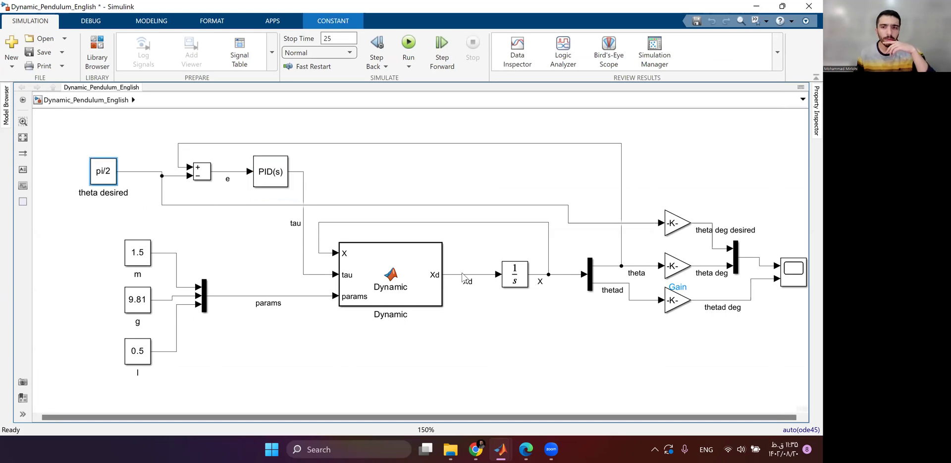
left_click(513, 277)
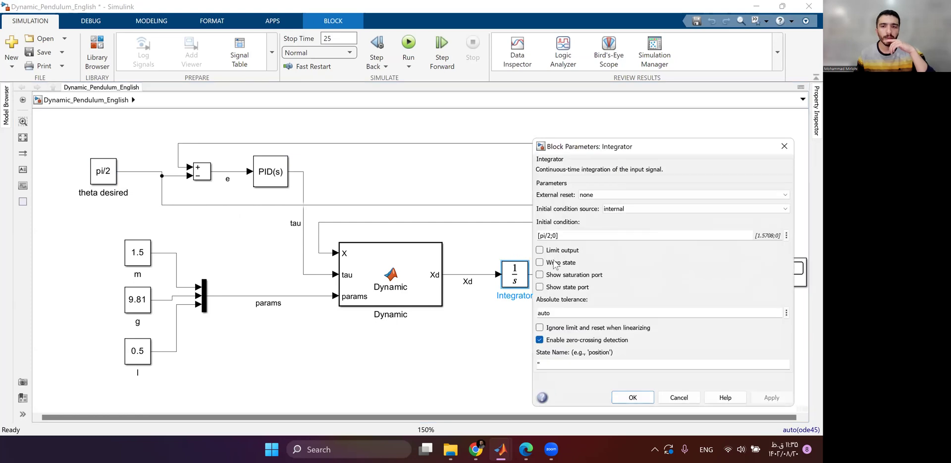
double_click(557, 236)
type("[]")
type("0;0")
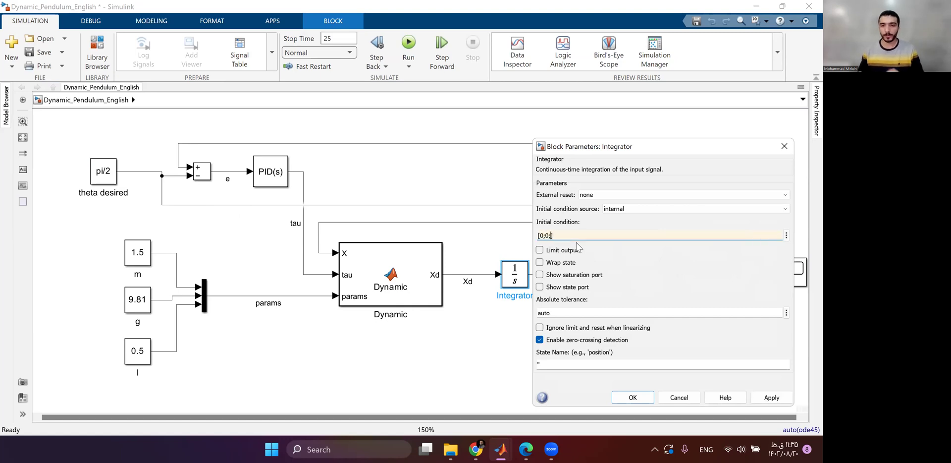
left_click(771, 397)
left_click(636, 397)
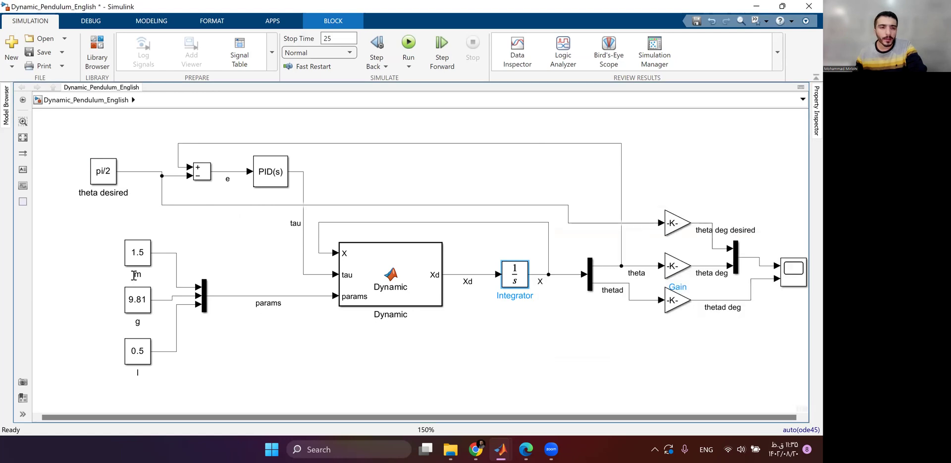
- Review the Dynamic function's equations and the tau signal feeding it in the model
double_click(344, 279)
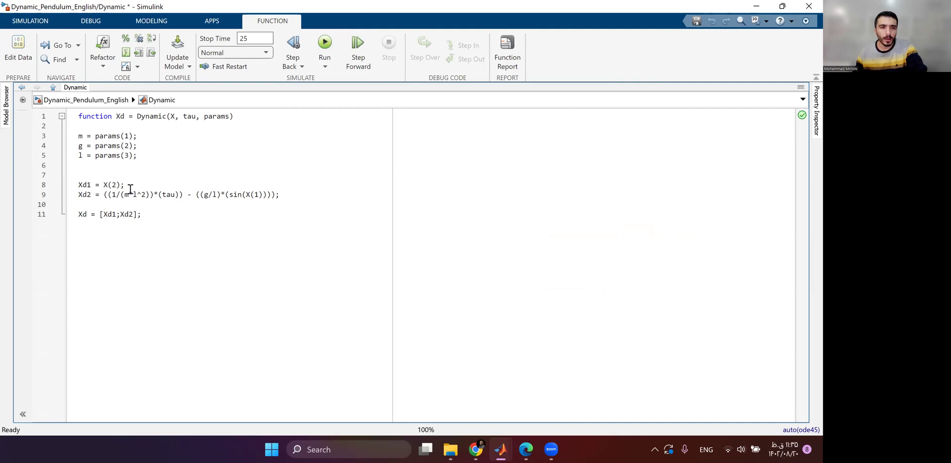
left_click(86, 100)
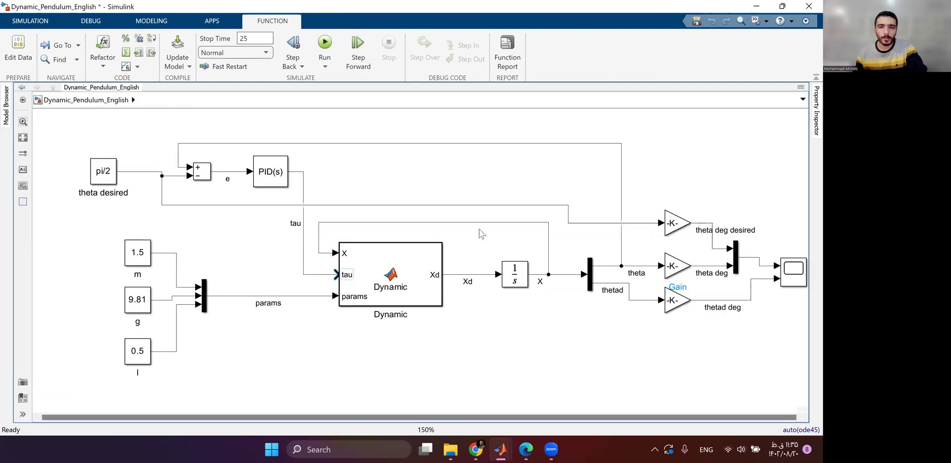
left_click(284, 262)
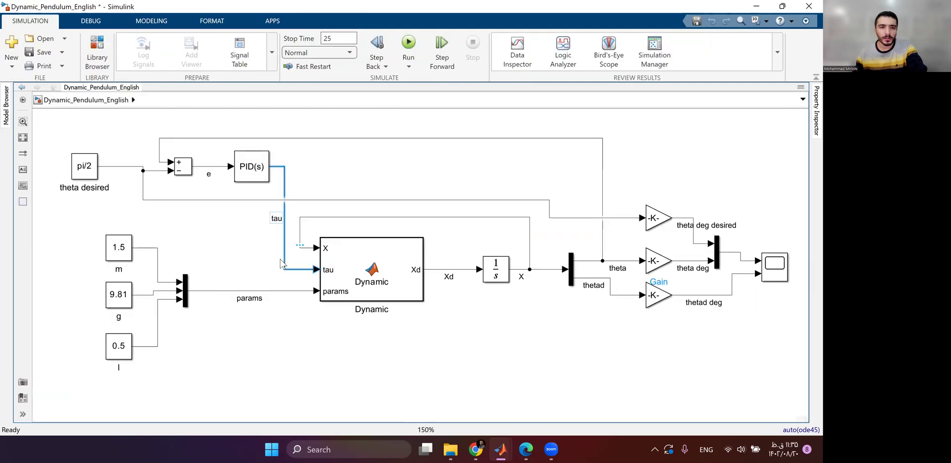
- Tune the PID Controller with the PID Tuner app, update the block with the tuned gains and accept its parameters
left_click(93, 174)
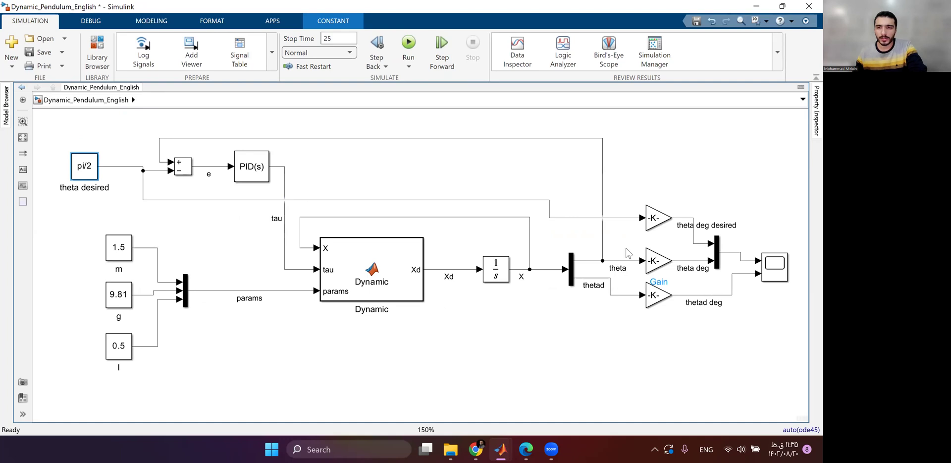
left_click(252, 169)
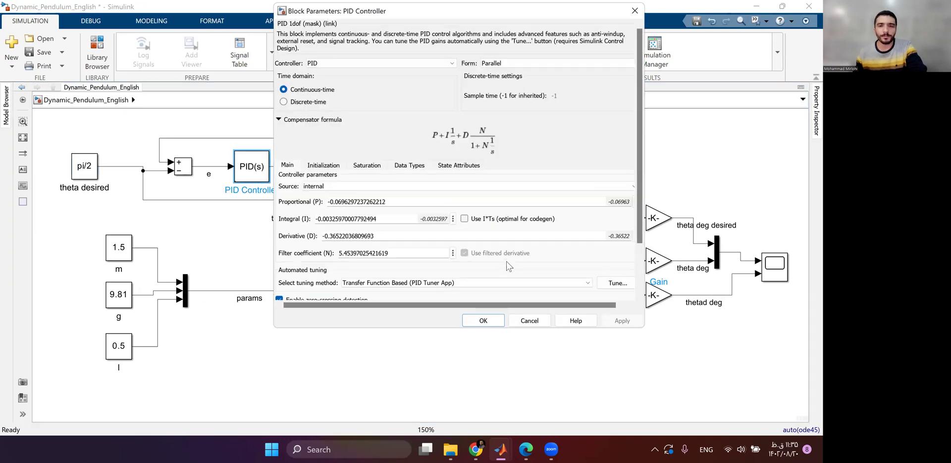
left_click(617, 283)
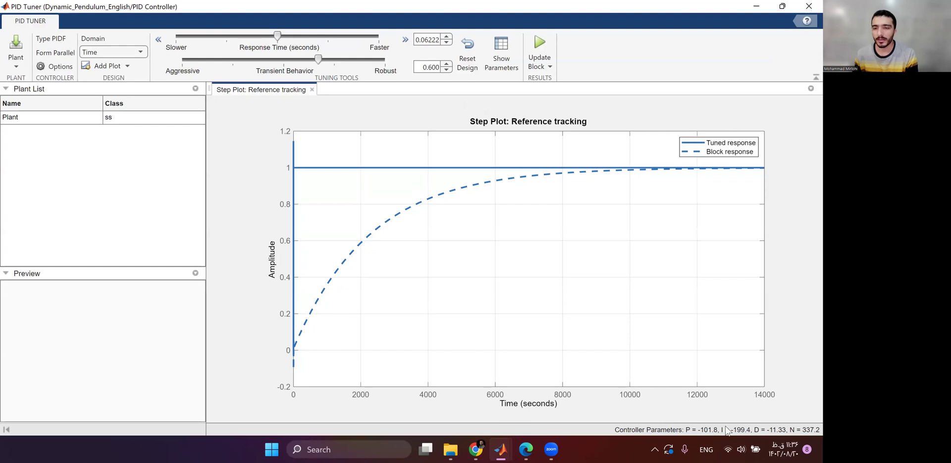
left_click(549, 58)
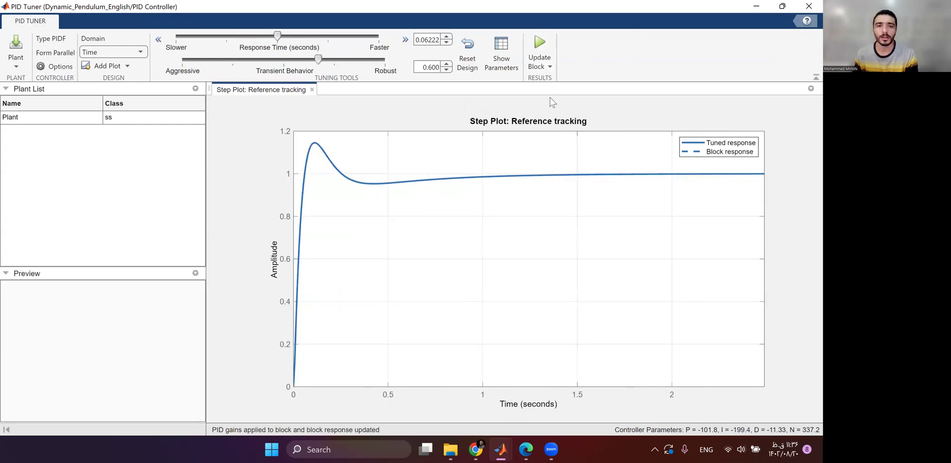
left_click(799, 7)
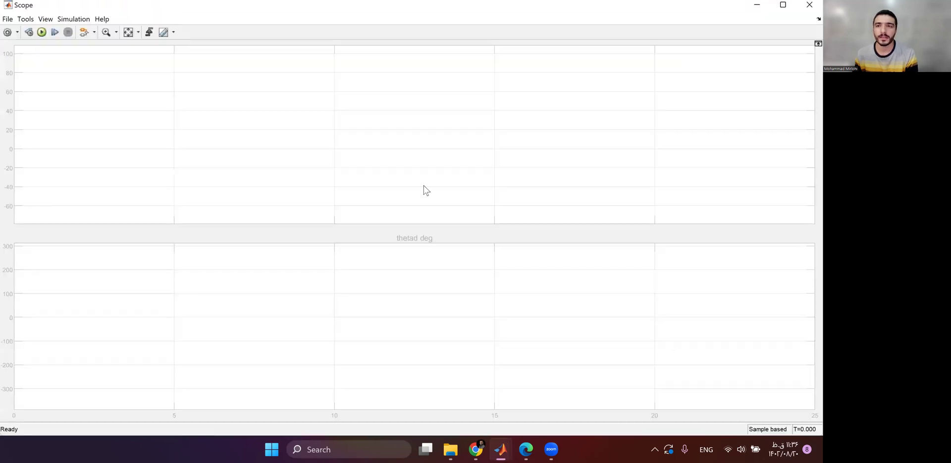
left_click(808, 6)
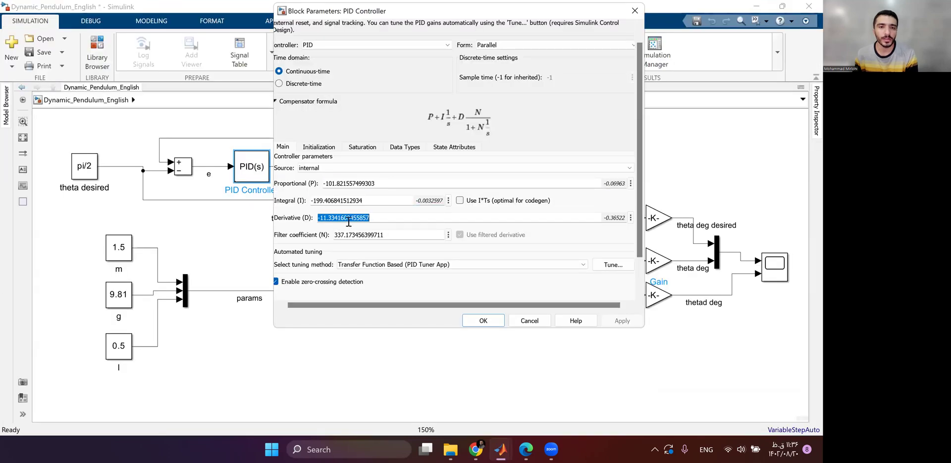
left_click(483, 320)
- Run the simulation with the tuned PID gains and check the theta and thetad response in the scope
key("space")
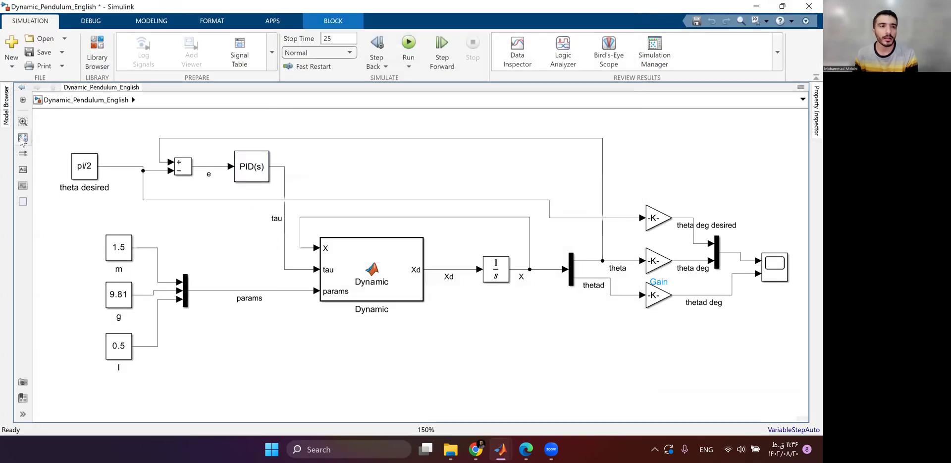
left_click(407, 44)
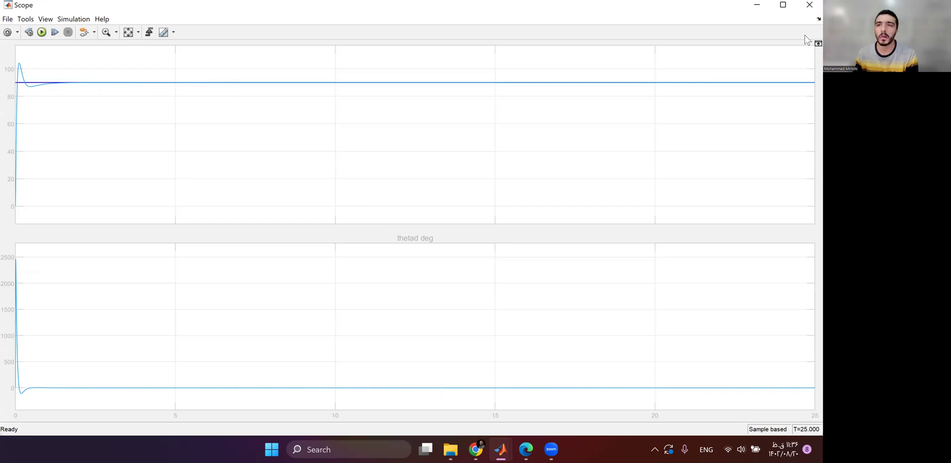
left_click(809, 5)
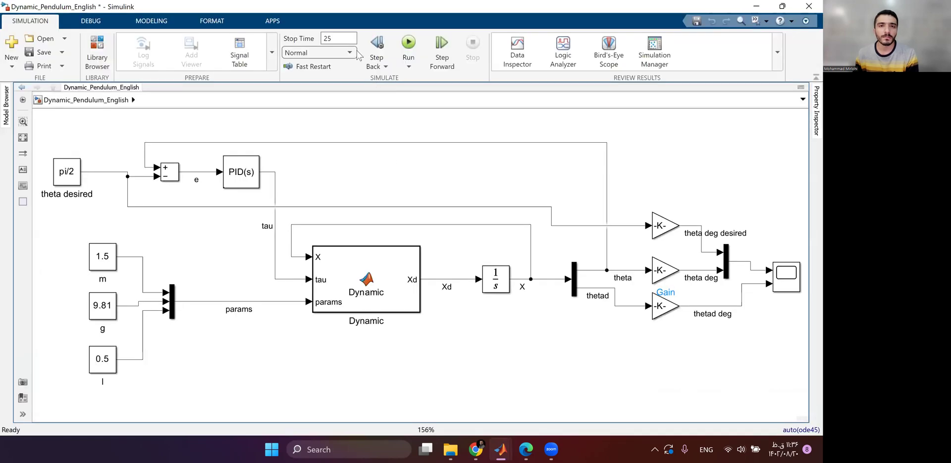
- Set the simulation stop time to 10, rerun the model and check the scope response before returning to the diagram
double_click(349, 42)
type("10")
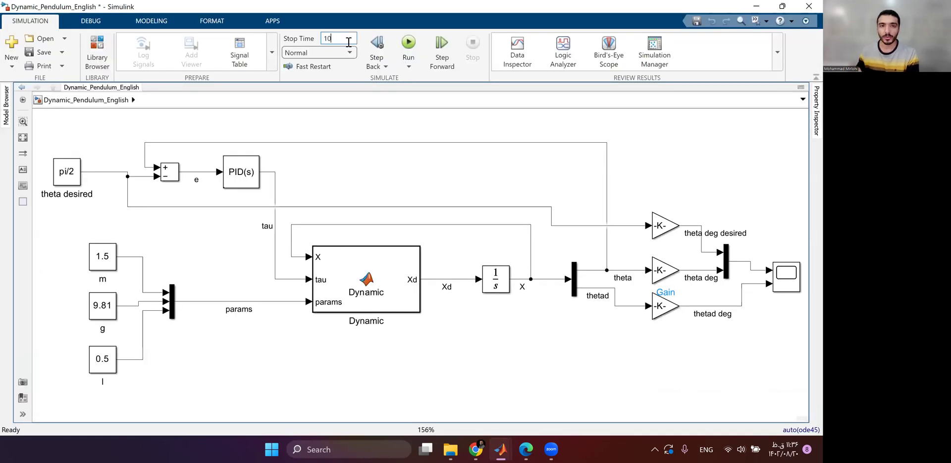
left_click(409, 44)
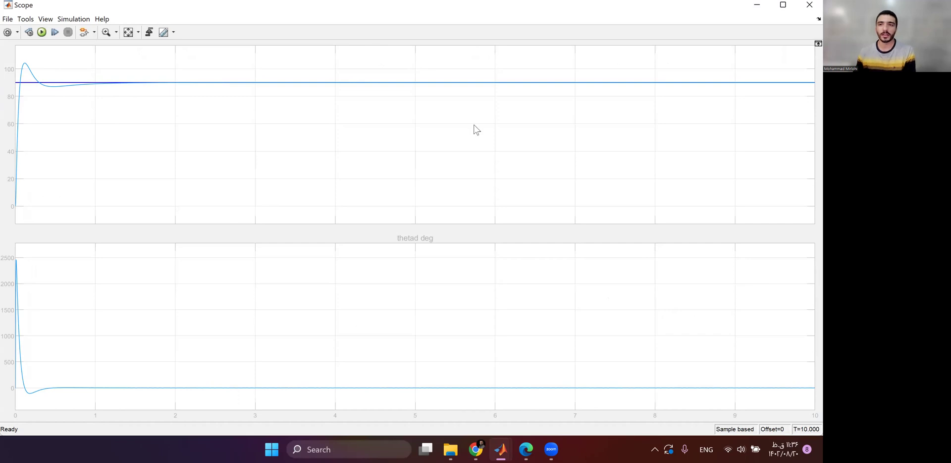
left_click(809, 5)
key("space")
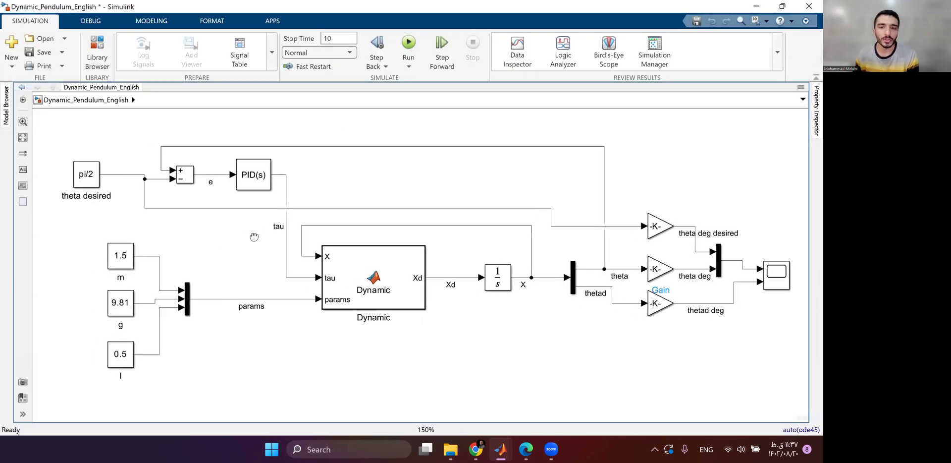
- Add a Dist input to the Dynamic function, append + Dist to the Xd2 equation and return to the model diagram
left_click(403, 291)
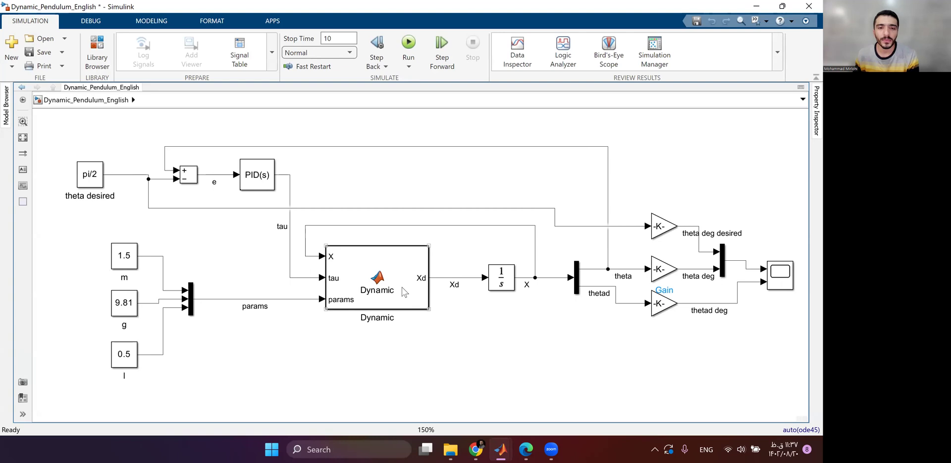
left_click(506, 343)
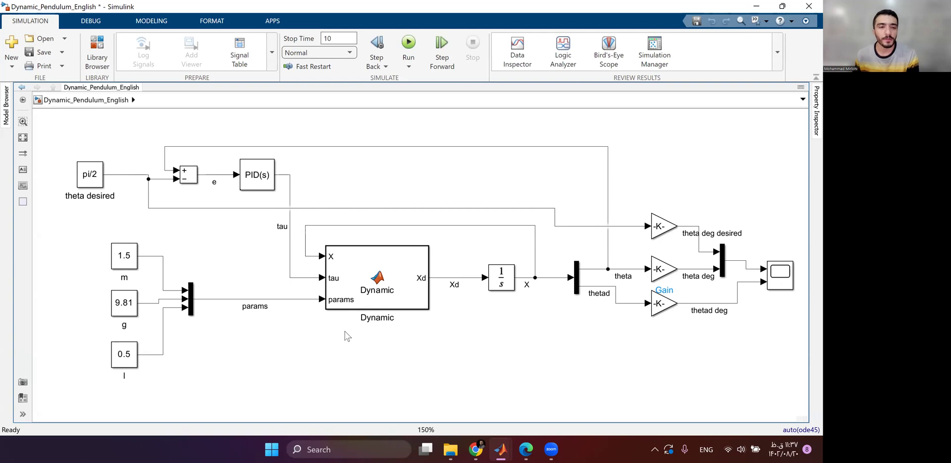
double_click(370, 268)
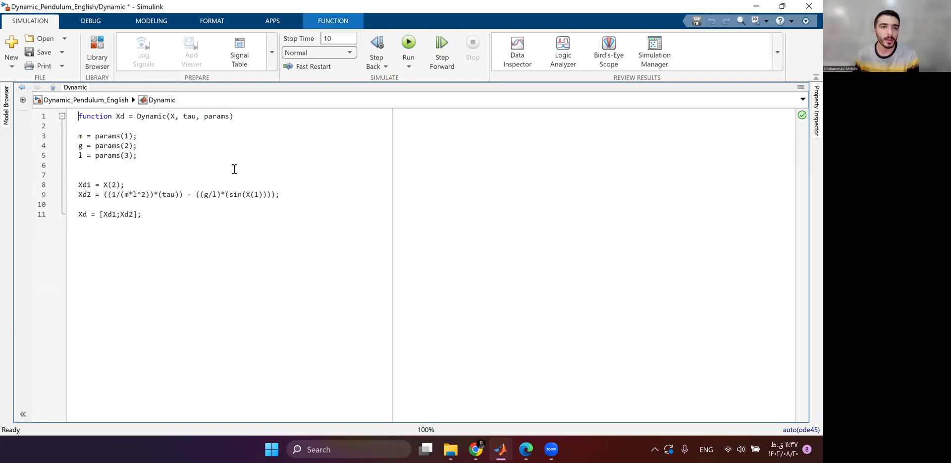
type(",")
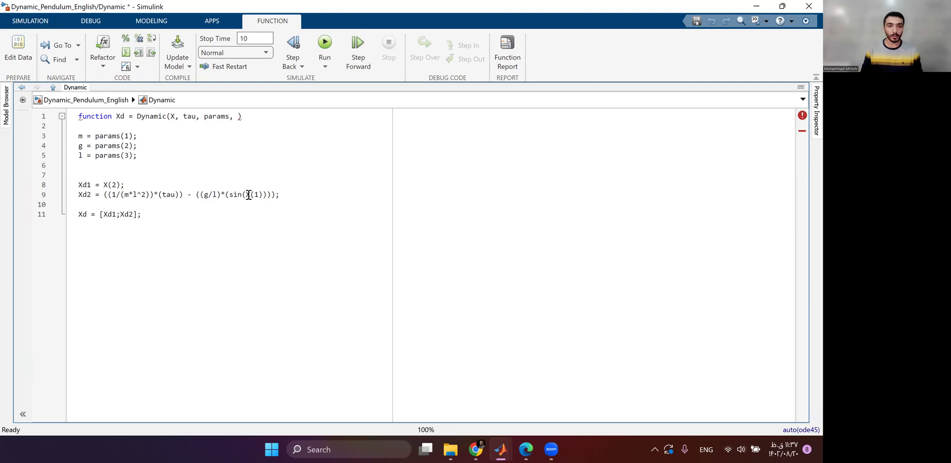
type("Dist")
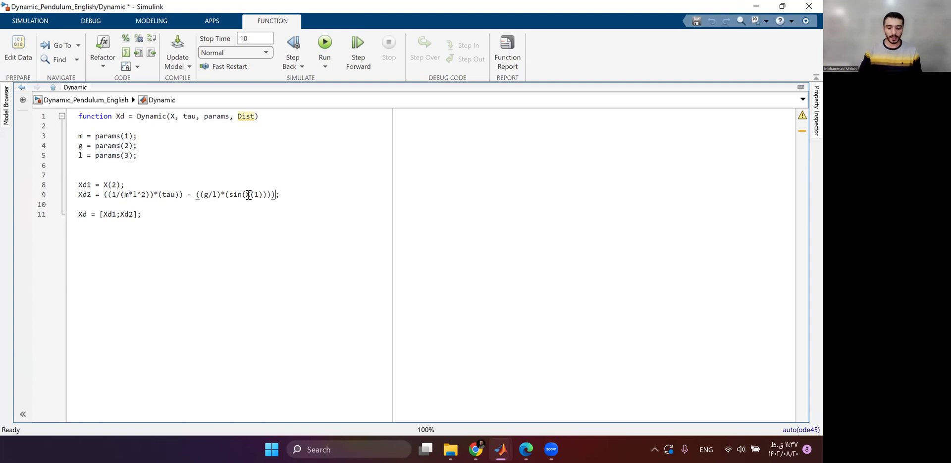
type("Dist")
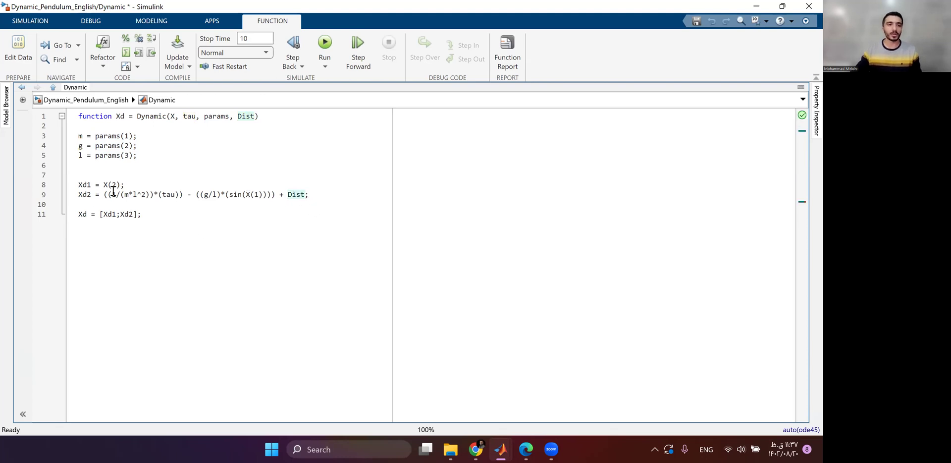
left_click(237, 194)
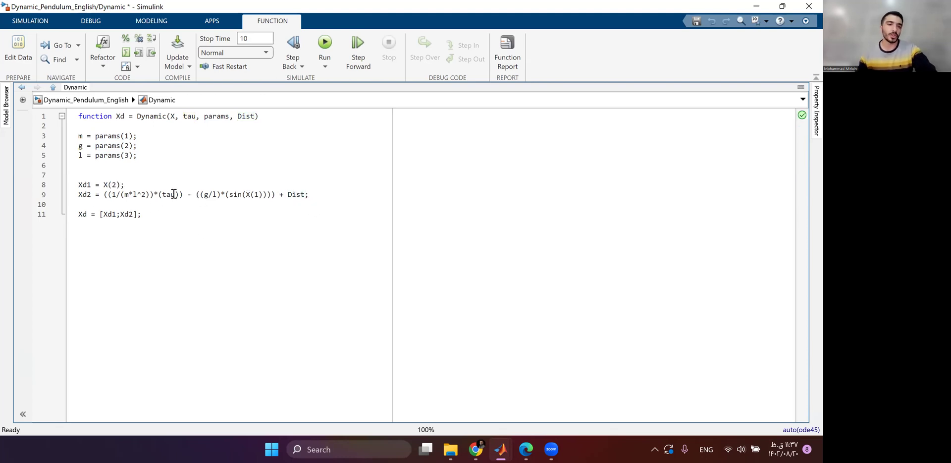
left_click(94, 101)
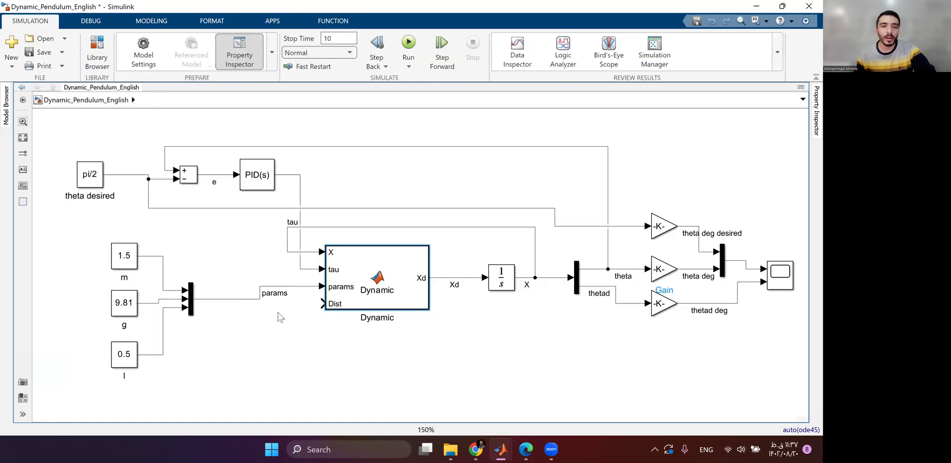
- Insert a Random Number block below the Dynamic block's inputs
double_click(250, 348)
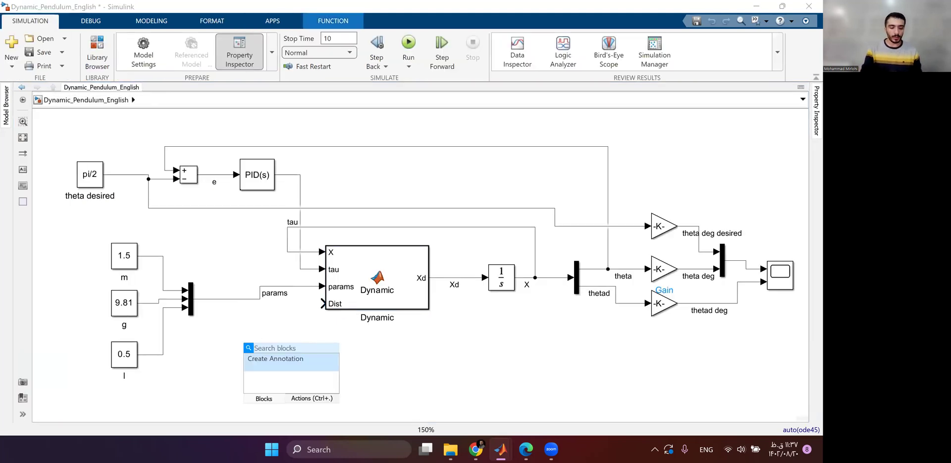
type("rando")
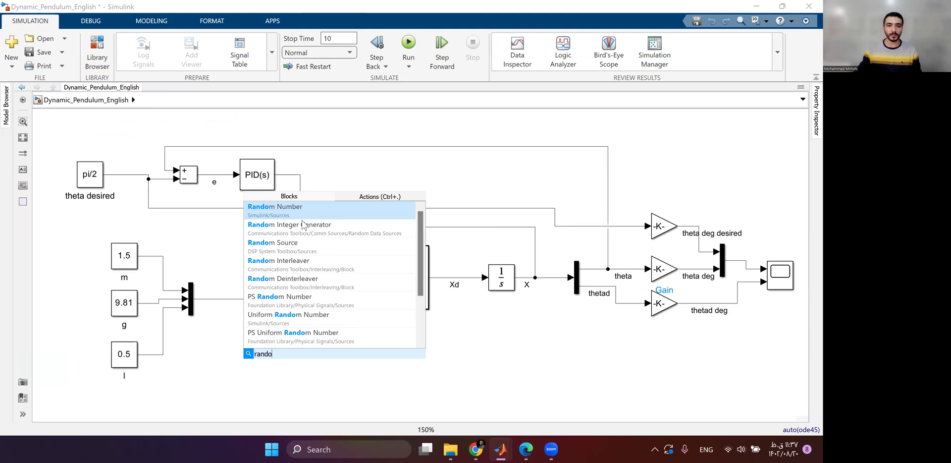
key("Return")
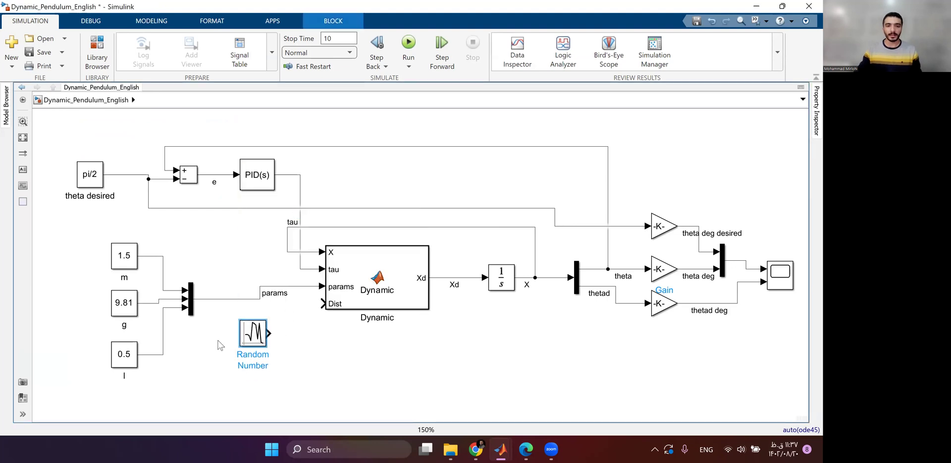
- Set the Random Number block's sample time to 0.01 and its variance to 300, and accept the parameters
double_click(260, 346)
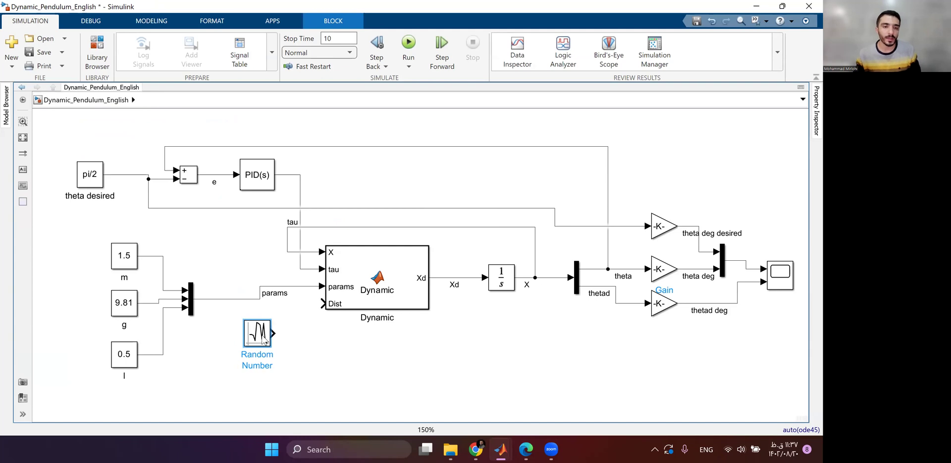
type("0.01")
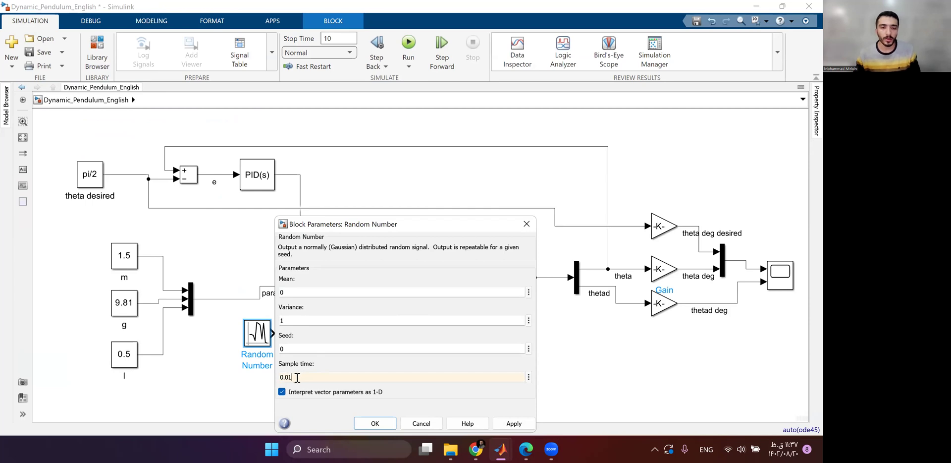
double_click(298, 321)
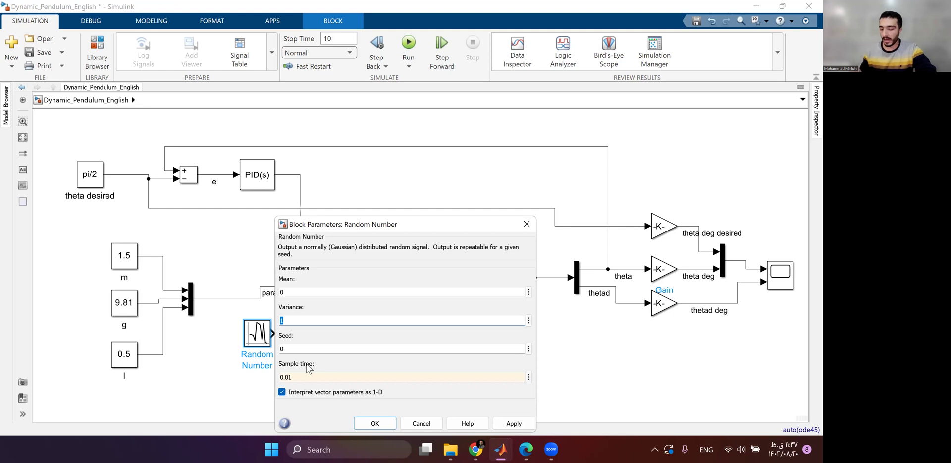
type("300")
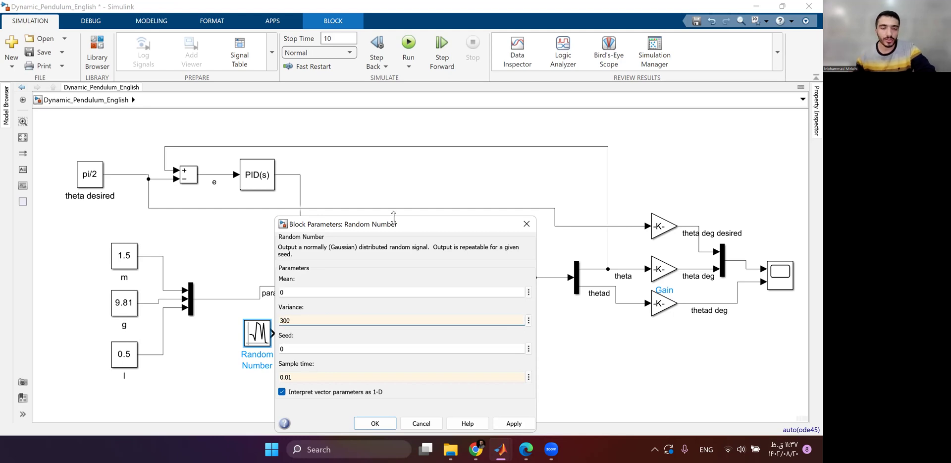
left_click_drag(347, 224, 365, 136)
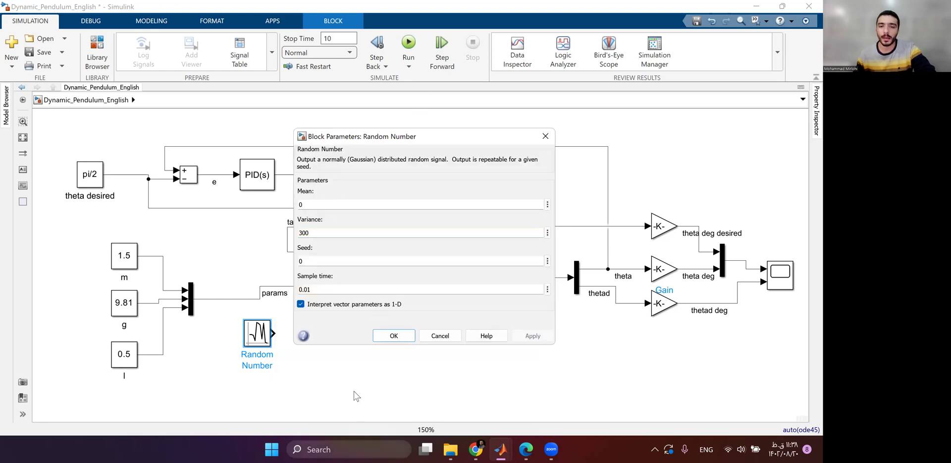
left_click(427, 339)
key("Return")
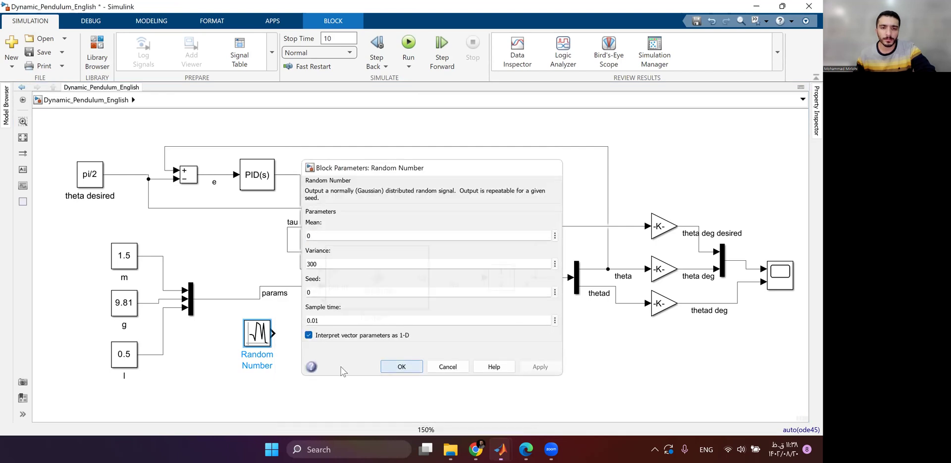
left_click(402, 367)
- Connect the Random Number block to the Dynamic block's Dist input and label the signal disturbance
left_click_drag(283, 330, 323, 304)
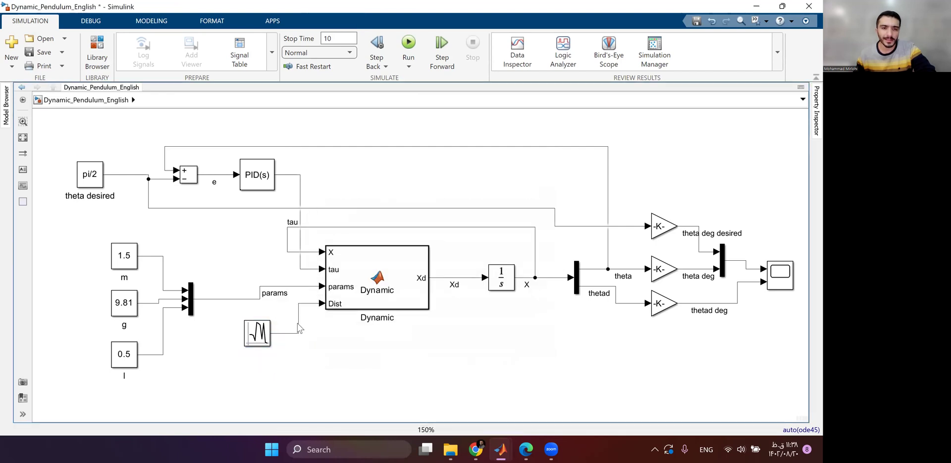
type("t")
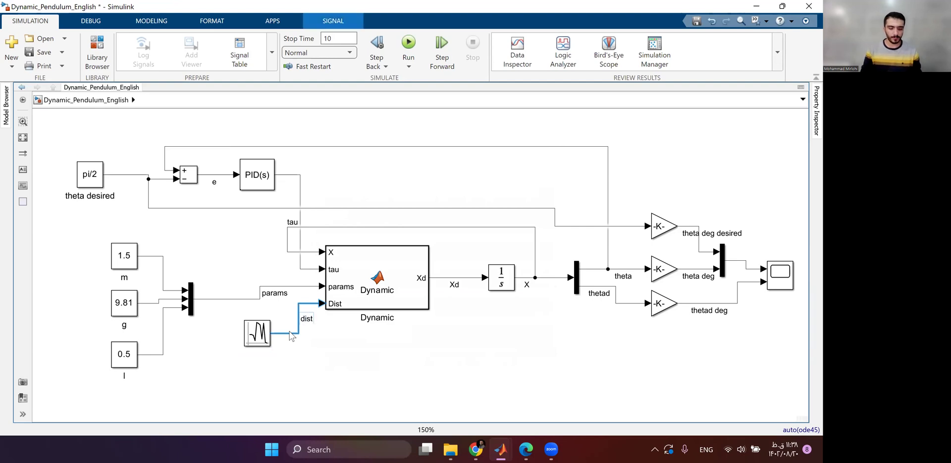
type("urbance")
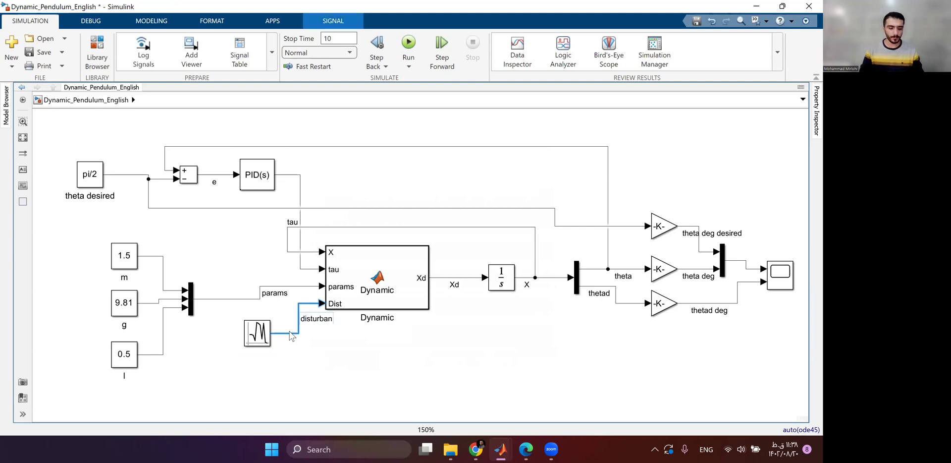
left_click(24, 136)
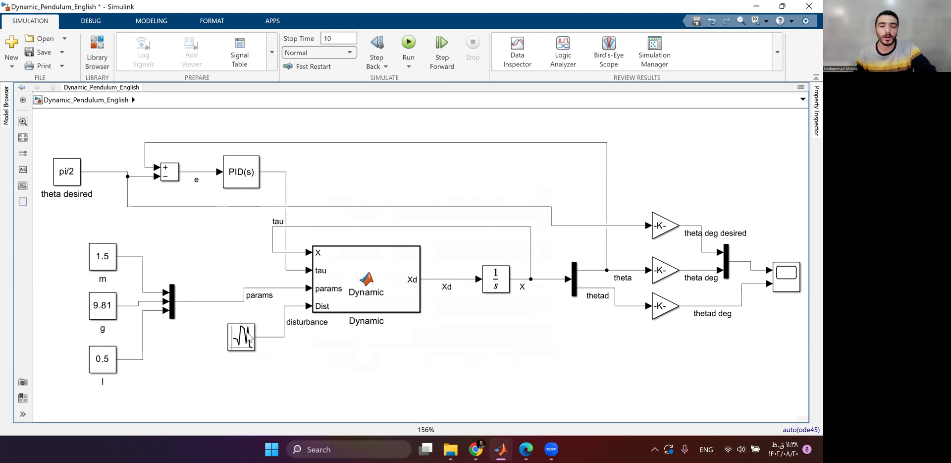
- Run the simulation with the disturbance and zoom the scope in on the theta response from about 0.7 to 4.9 seconds
left_click_drag(214, 316, 283, 351)
left_click(373, 381)
left_click(408, 43)
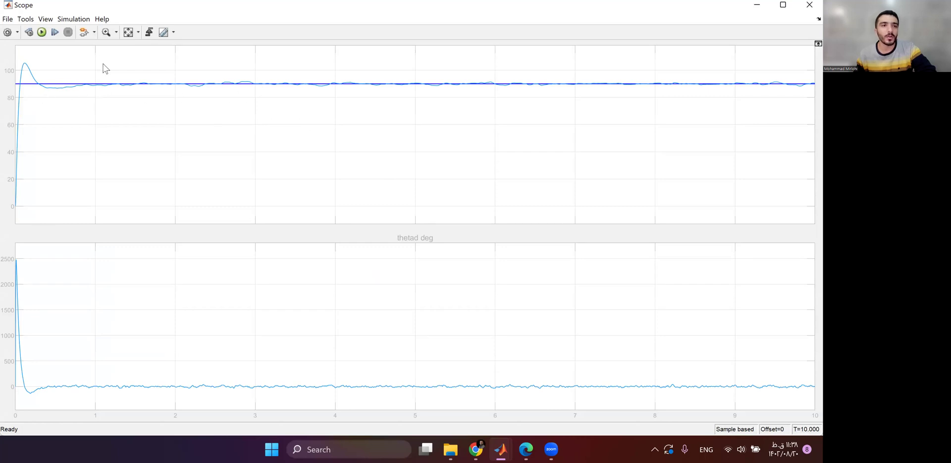
left_click(105, 32)
left_click_drag(75, 70, 411, 98)
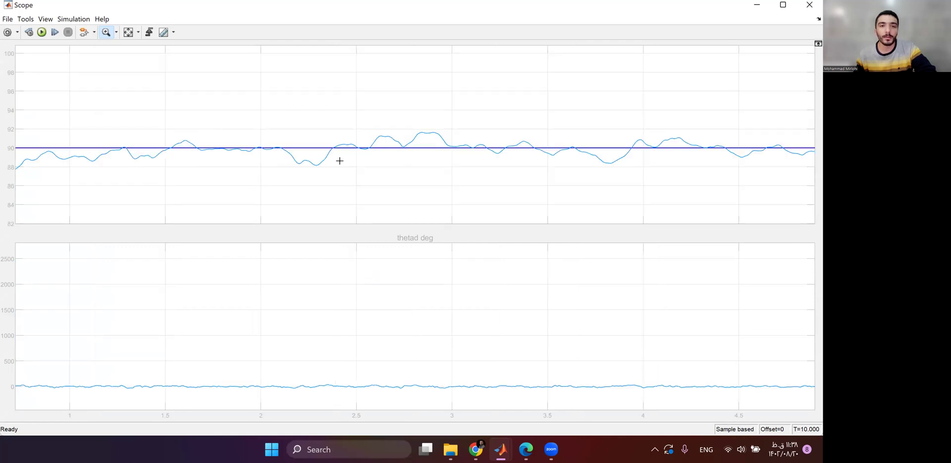
- Examine the theta response more closely from about 1.5 to 3.5 seconds, and restore the scope's full view
left_click_drag(155, 93, 518, 206)
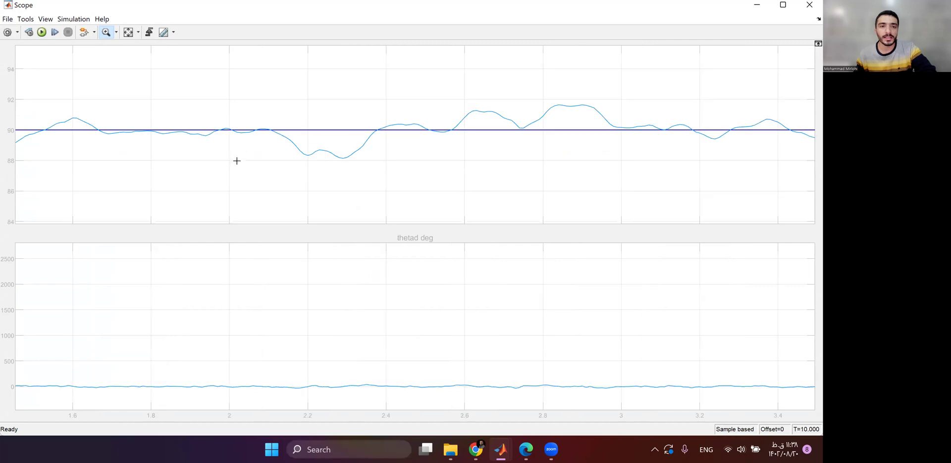
left_click(127, 32)
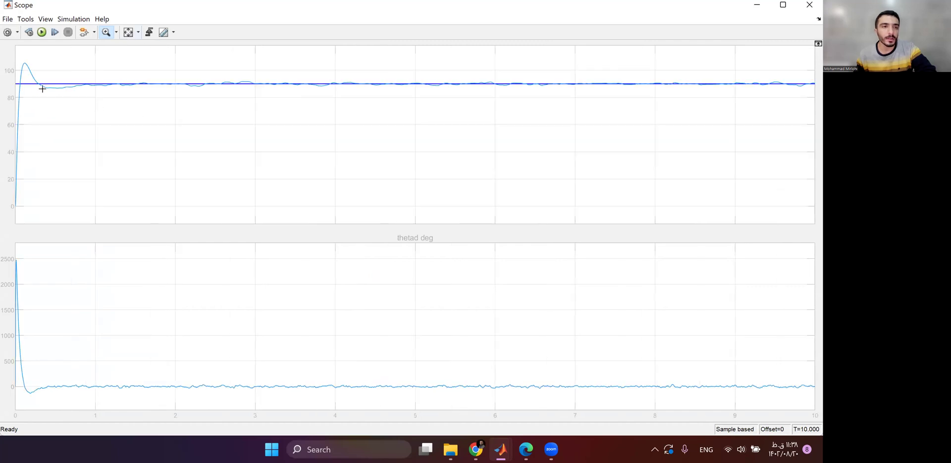
- Show the legends on the scope plots and compare theta with its desired angle from about 1.4 to 4.2 seconds
mouse_move(14, 60)
left_click(8, 85)
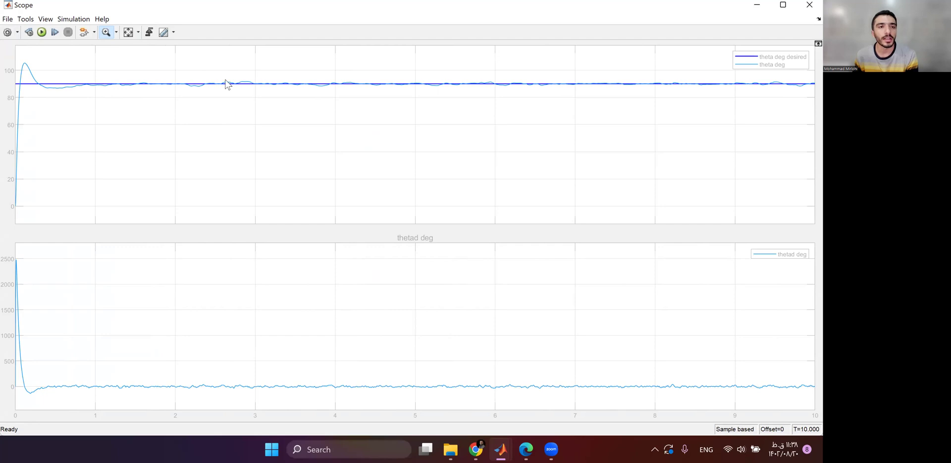
left_click_drag(127, 65, 350, 103)
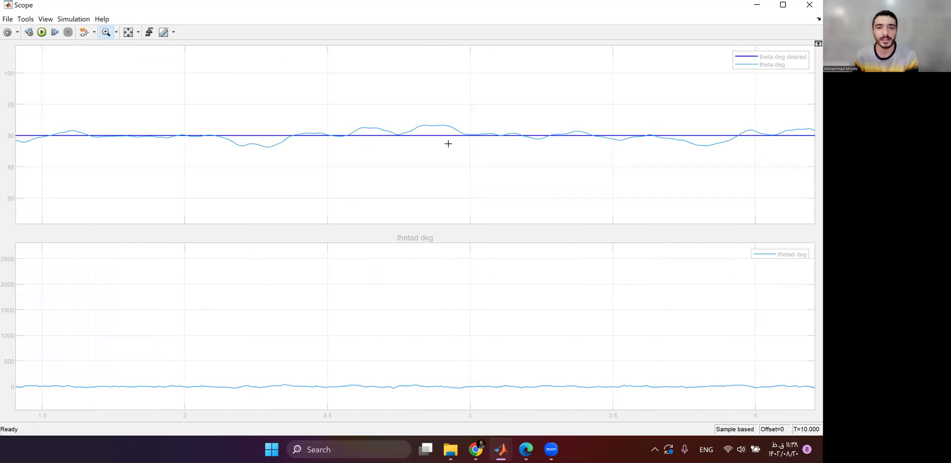
left_click(129, 33)
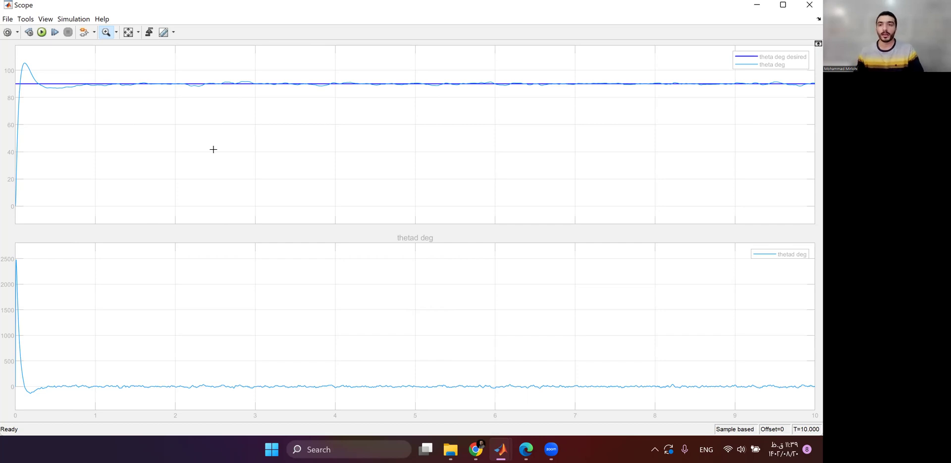
- Close the scope and save the pendulum model with its PID loop and disturbance input
left_click(809, 5)
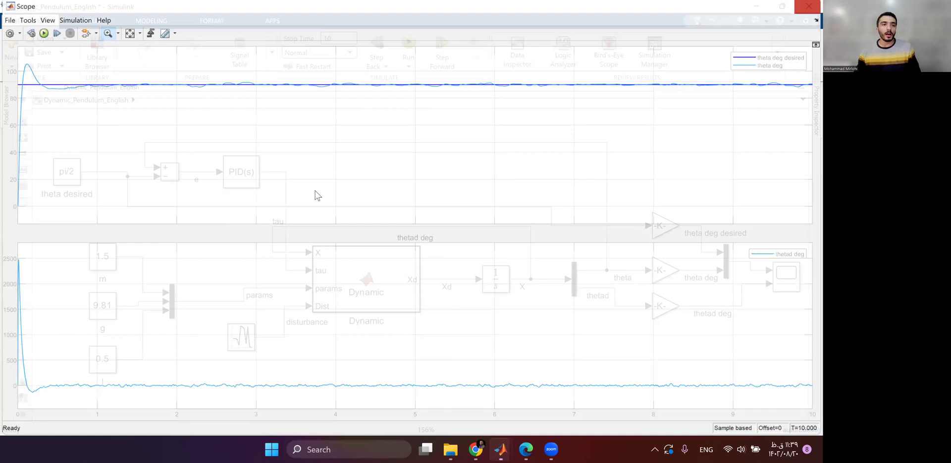
key("ctrl+s")
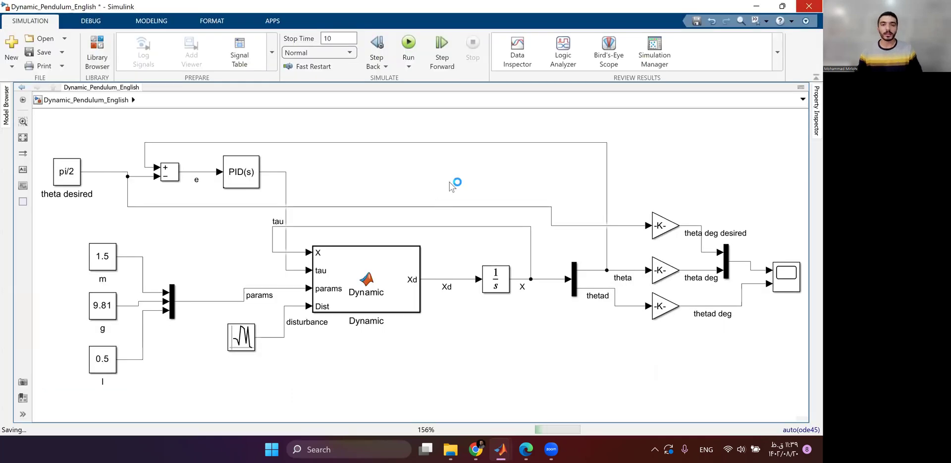